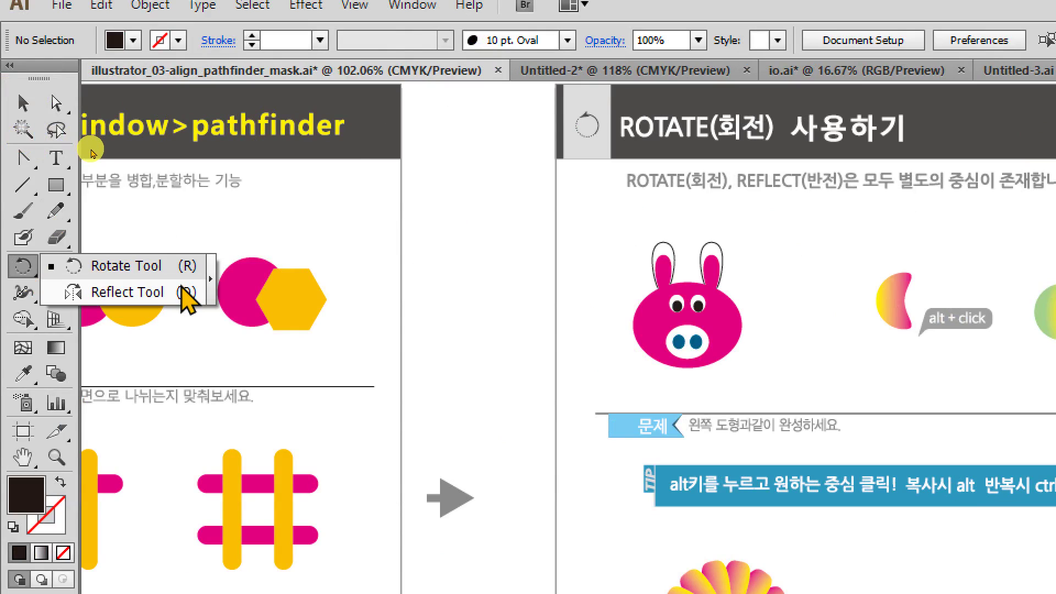
Tear off the Rotate and Scale tool groups and stack them as floating panels in the gap between the artboards.
left_click(211, 280)
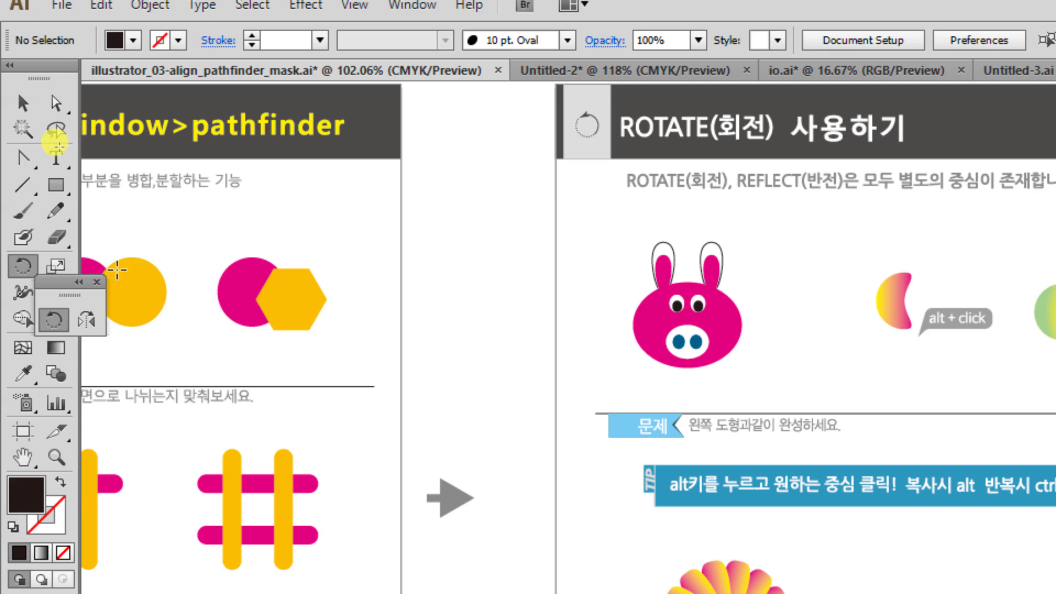
left_click_drag(66, 282, 460, 169)
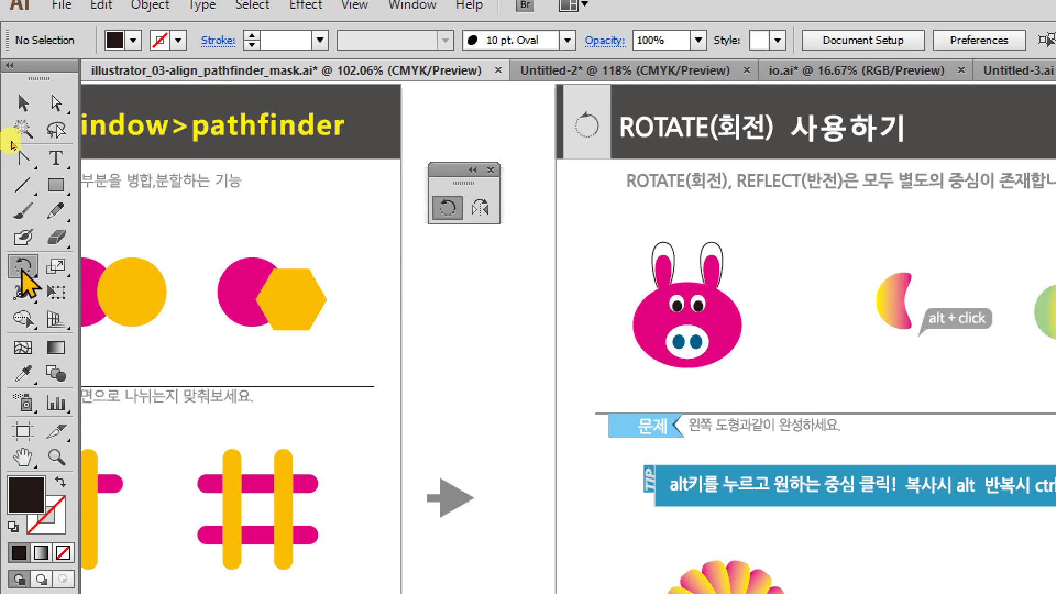
left_click_drag(56, 270, 233, 292)
left_click_drag(92, 284, 450, 234)
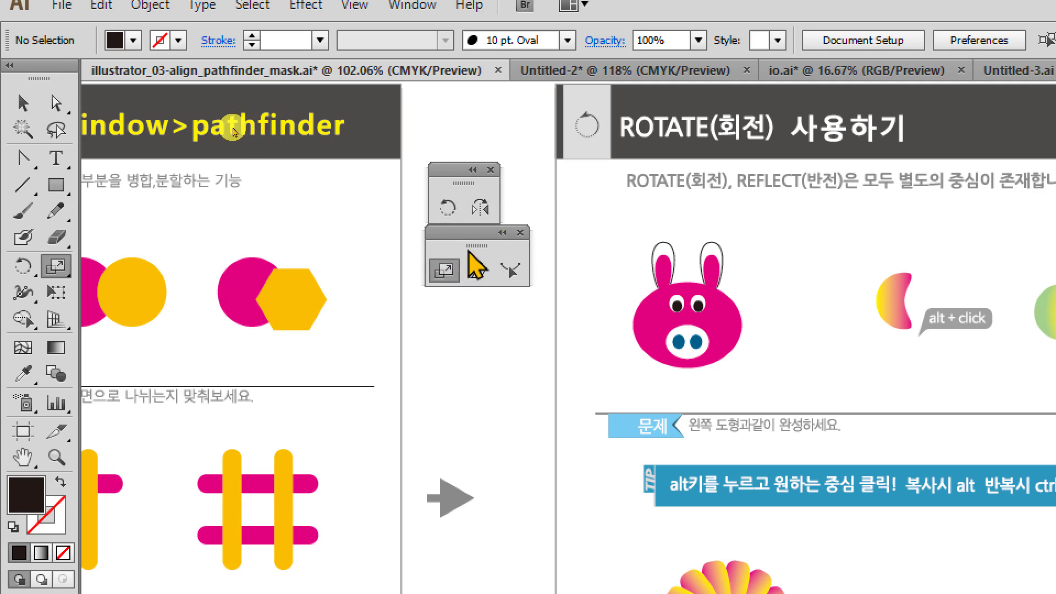
left_click_drag(468, 235, 471, 235)
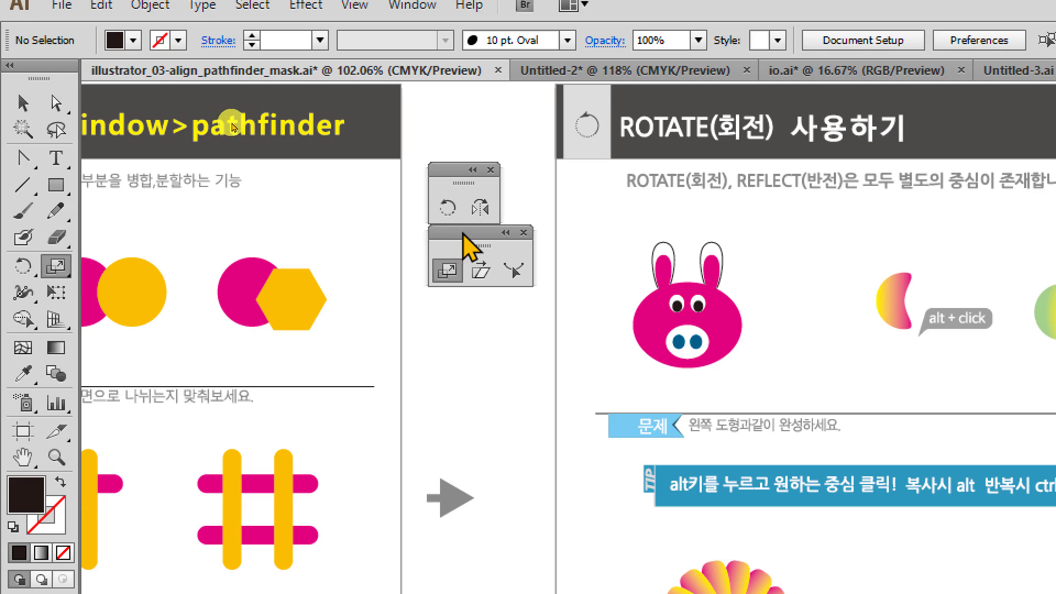
Draw a small circle with the default white fill and black stroke below the floating tool groups.
left_click(55, 185)
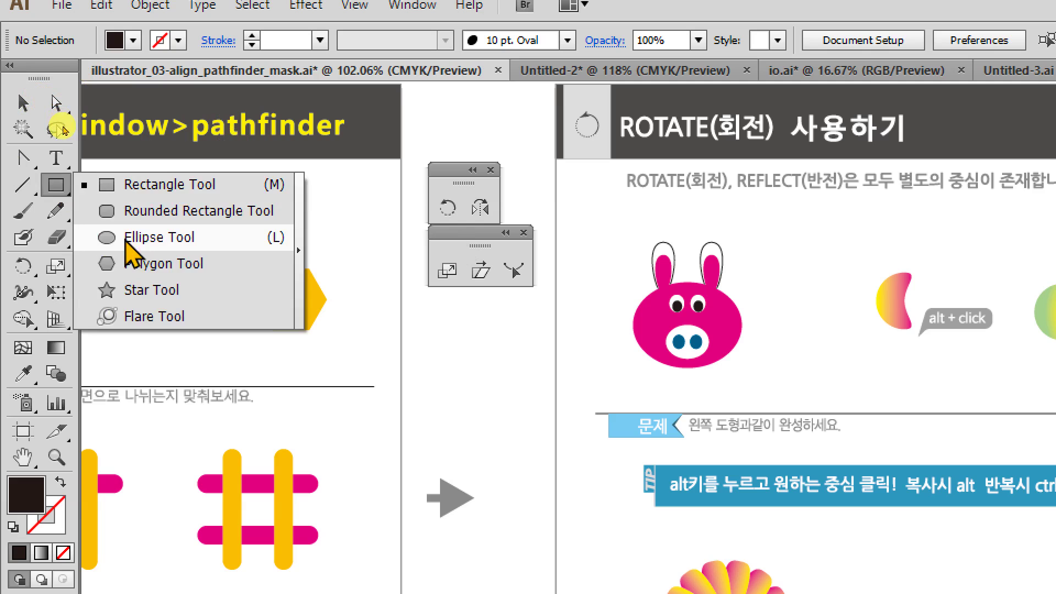
left_click(91, 237)
key("d")
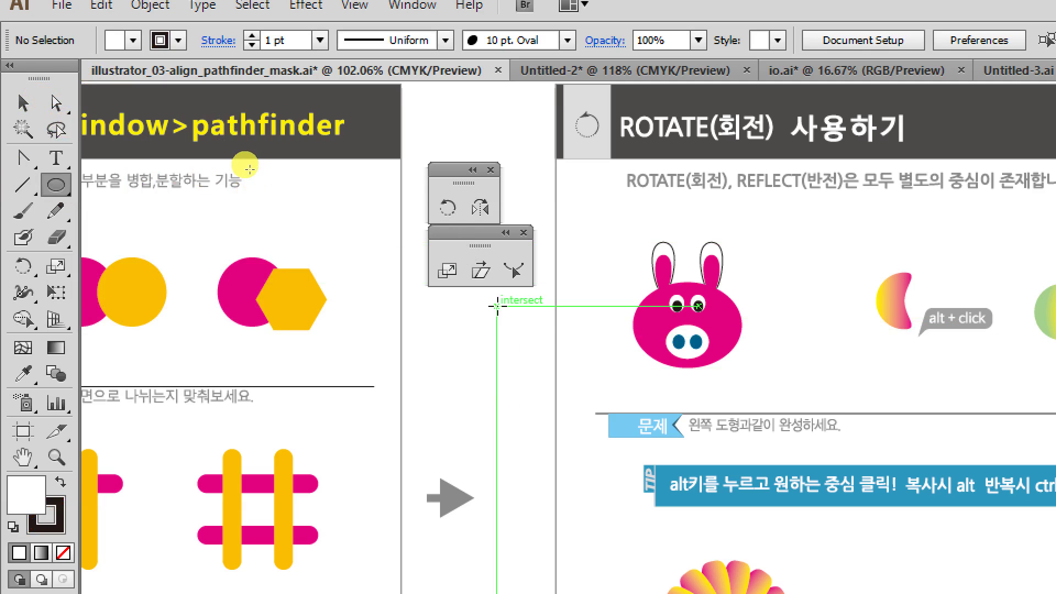
left_click_drag(459, 323, 495, 362)
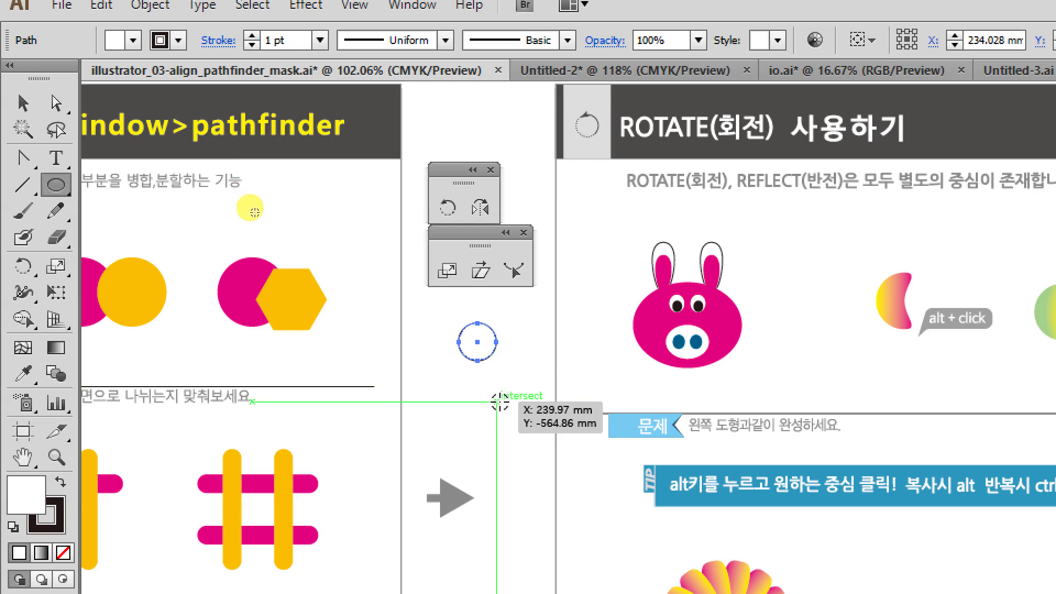
Draw a horizontal line through the small circle's center and add a copy rotated 90° to form a crosshair.
left_click(23, 185)
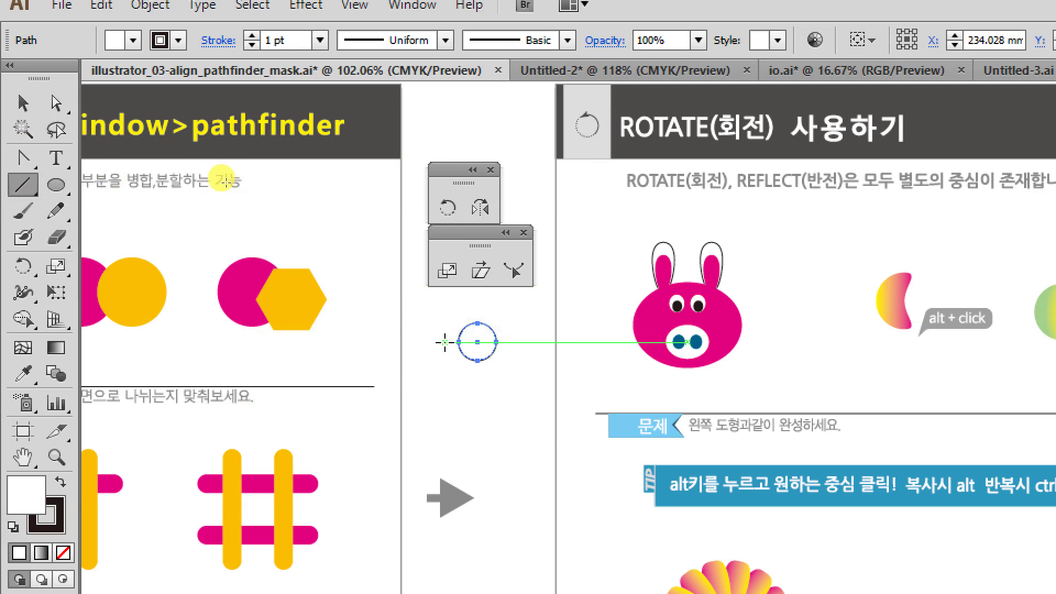
left_click_drag(441, 342, 515, 342)
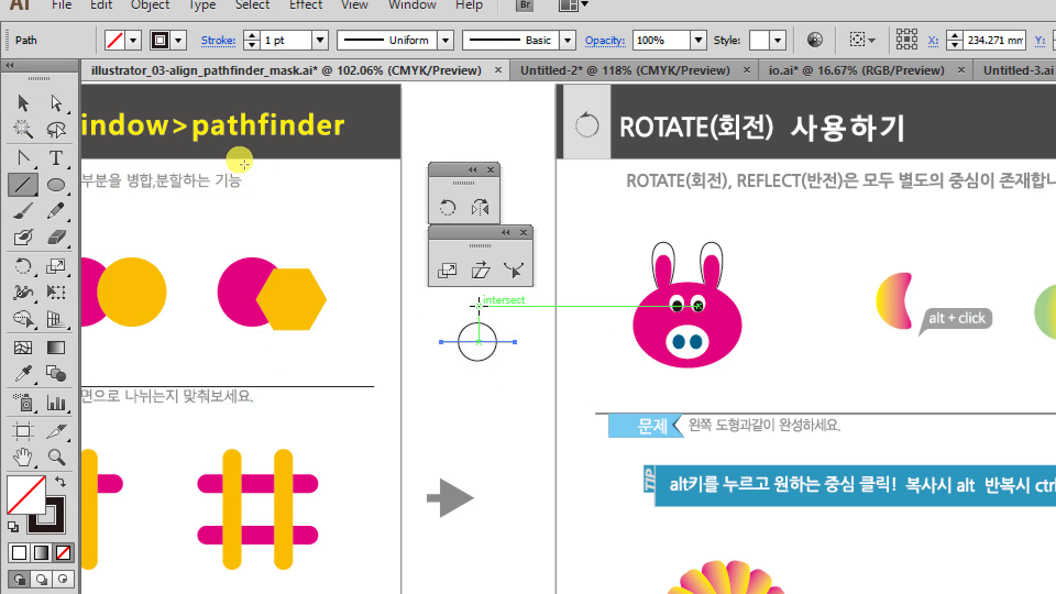
key("r")
key("Return")
type("9")
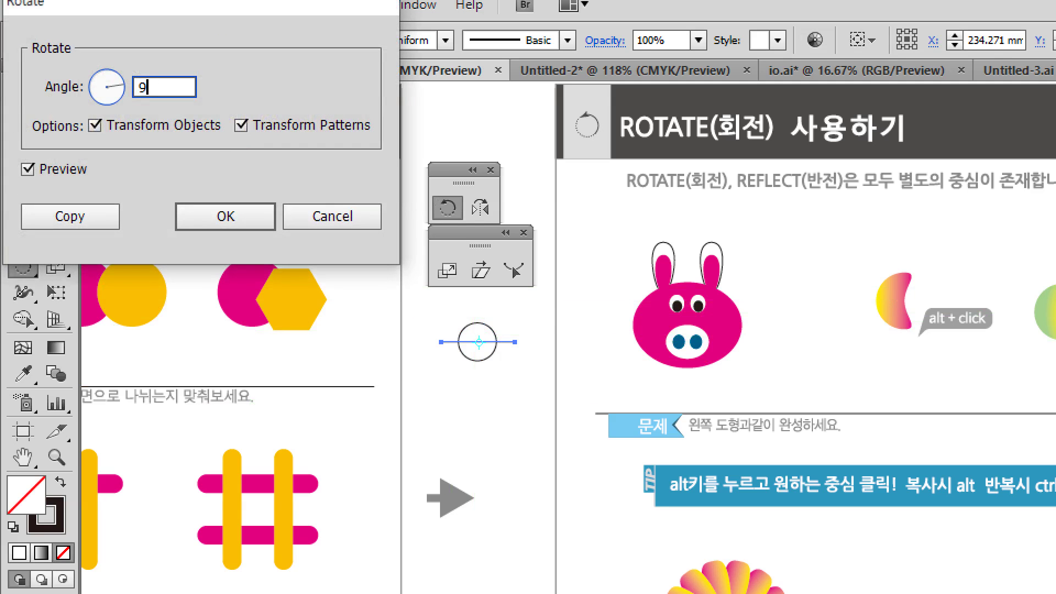
type("0")
left_click(91, 219)
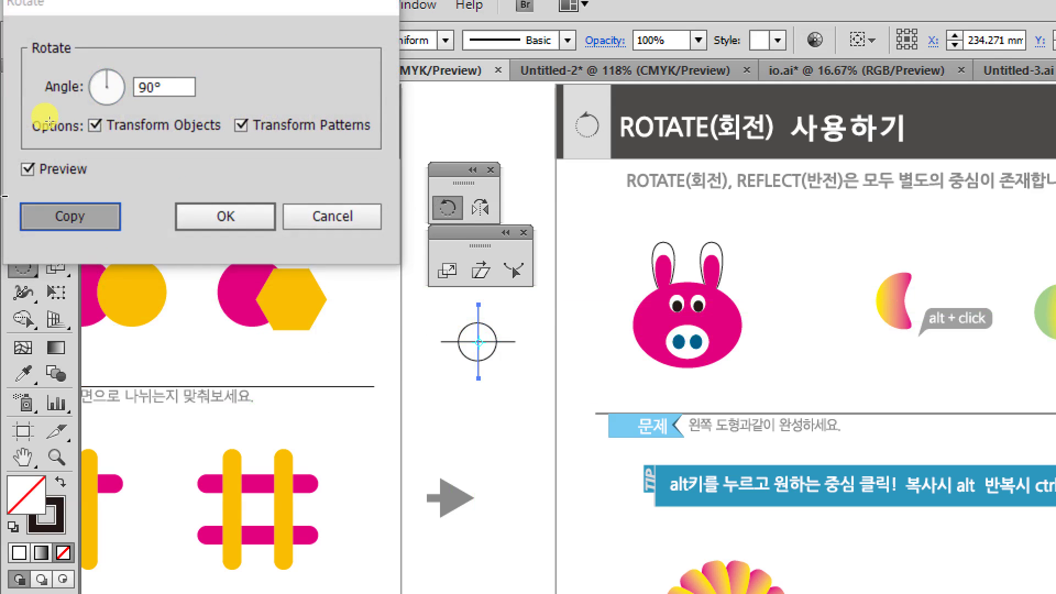
left_click(22, 103)
left_click(478, 404)
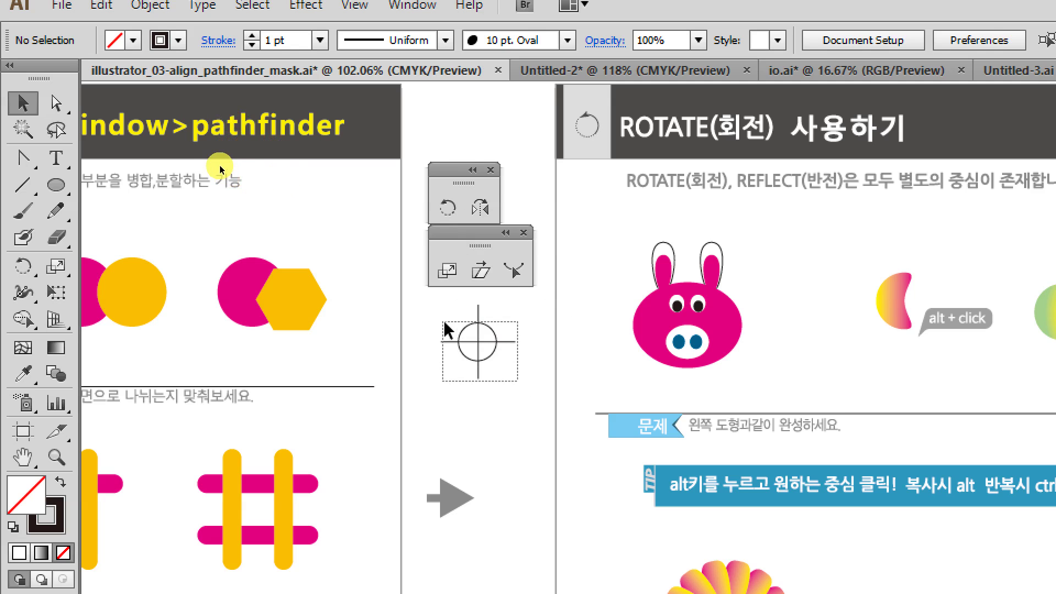
left_click(456, 339)
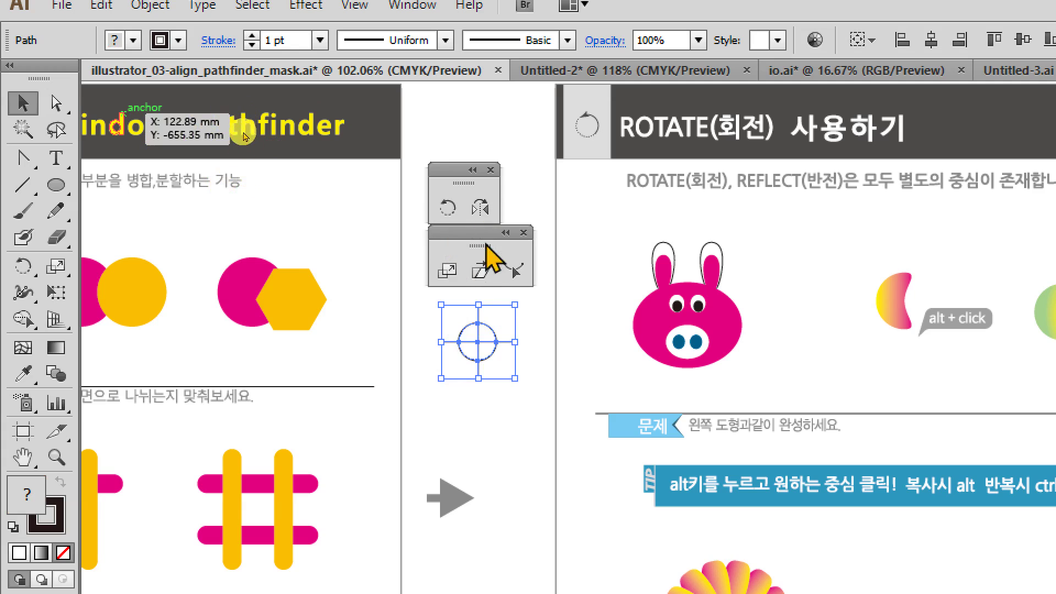
left_click(249, 224)
Add the text "Alt" below the crosshair symbol and enlarge it.
left_click(56, 158)
left_click(451, 412)
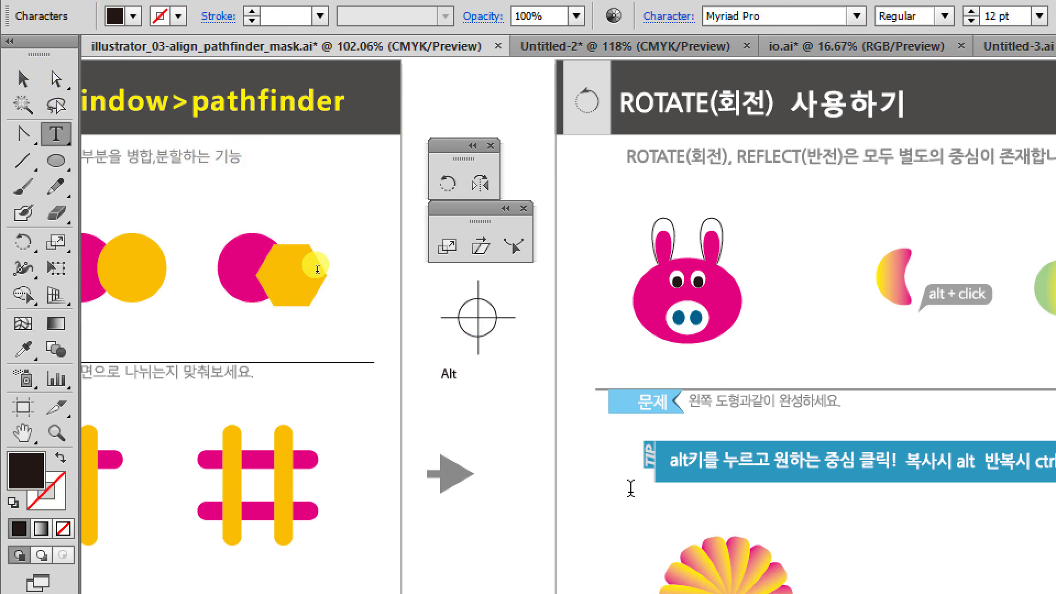
key("Escape")
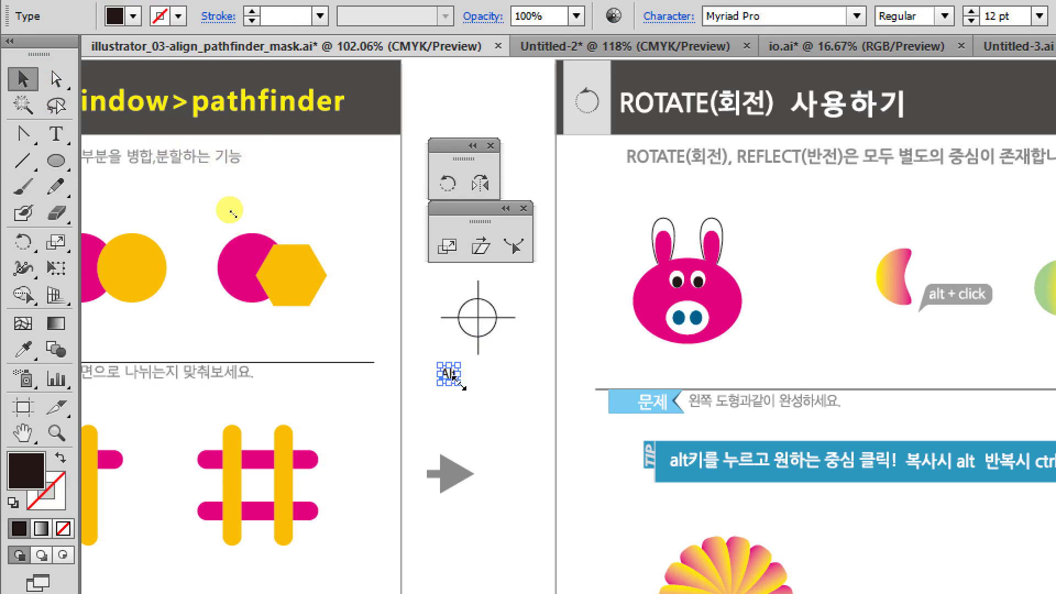
left_click_drag(459, 382, 485, 388)
left_click(555, 501)
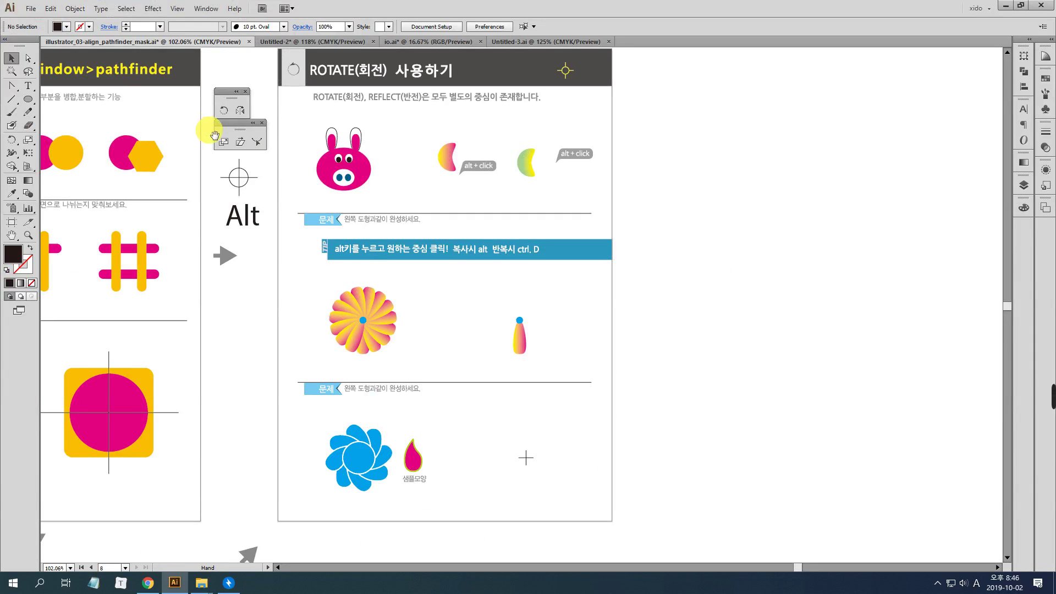
Select the yellow-to-pink crescent beside the "alt + click" callout on the ROTATE artboard.
left_click_drag(325, 190, 284, 239)
left_click_drag(269, 176, 371, 248)
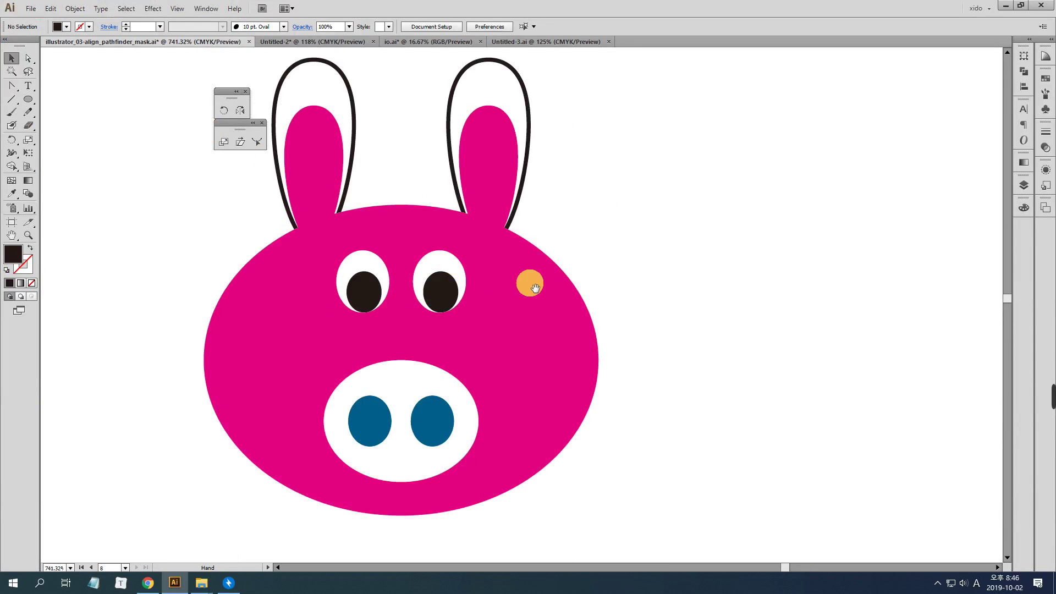
left_click_drag(671, 332, 226, 337)
left_click_drag(499, 347, 280, 317)
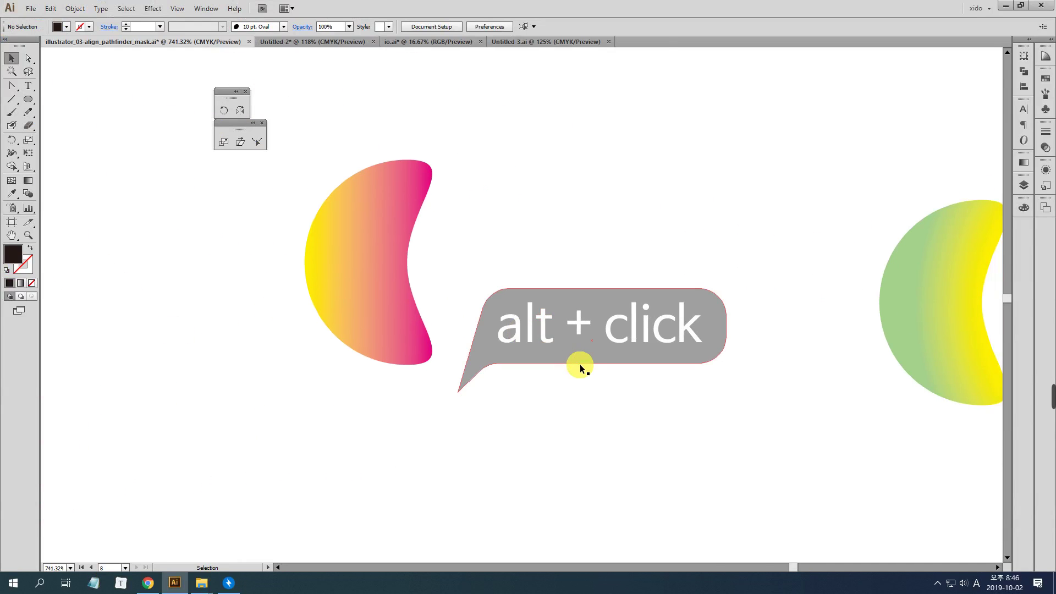
left_click(378, 215, "alt")
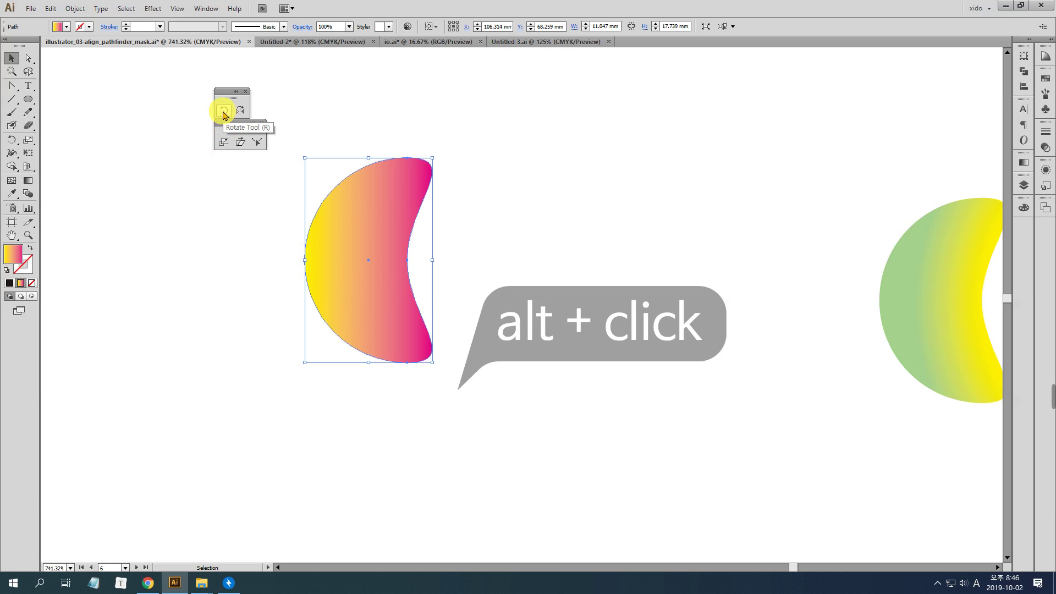
left_click_drag(494, 290, 538, 218)
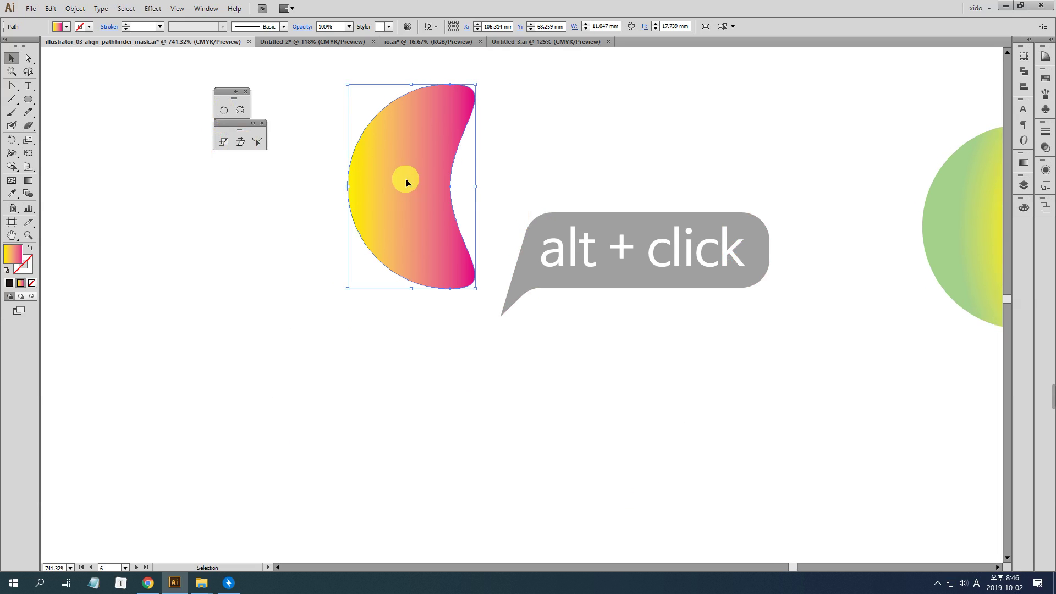
Try rotating a copy of the crescent about 29° around its own center and rotating the original, undoing each rotation.
left_click(225, 112)
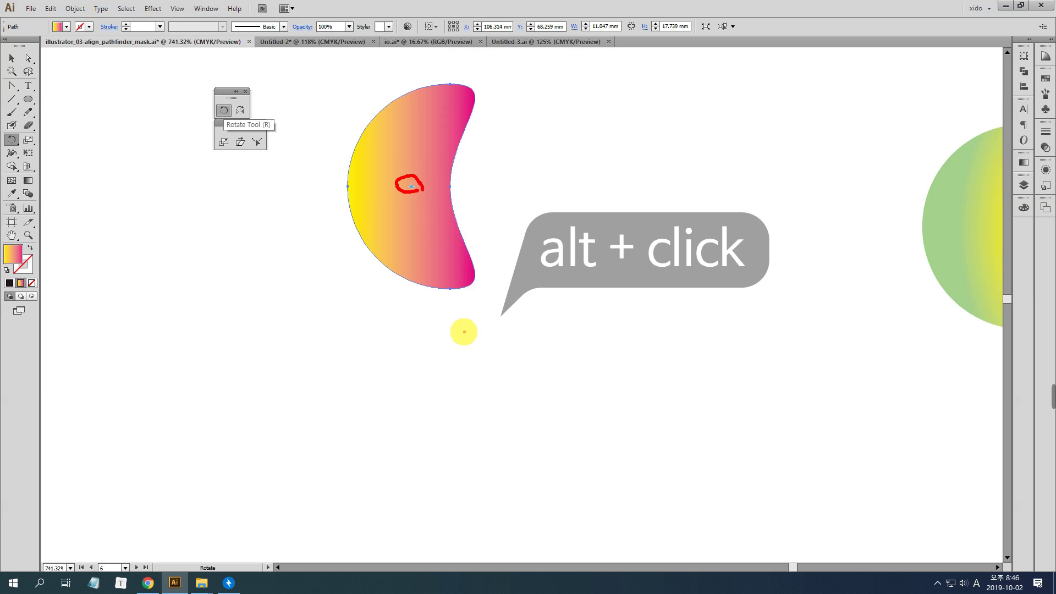
mouse_move(496, 444)
left_mouse_down()
mouse_move(536, 423)
mouse_move(609, 316)
mouse_move(561, 325)
mouse_move(606, 318)
mouse_move(621, 356)
left_mouse_up()
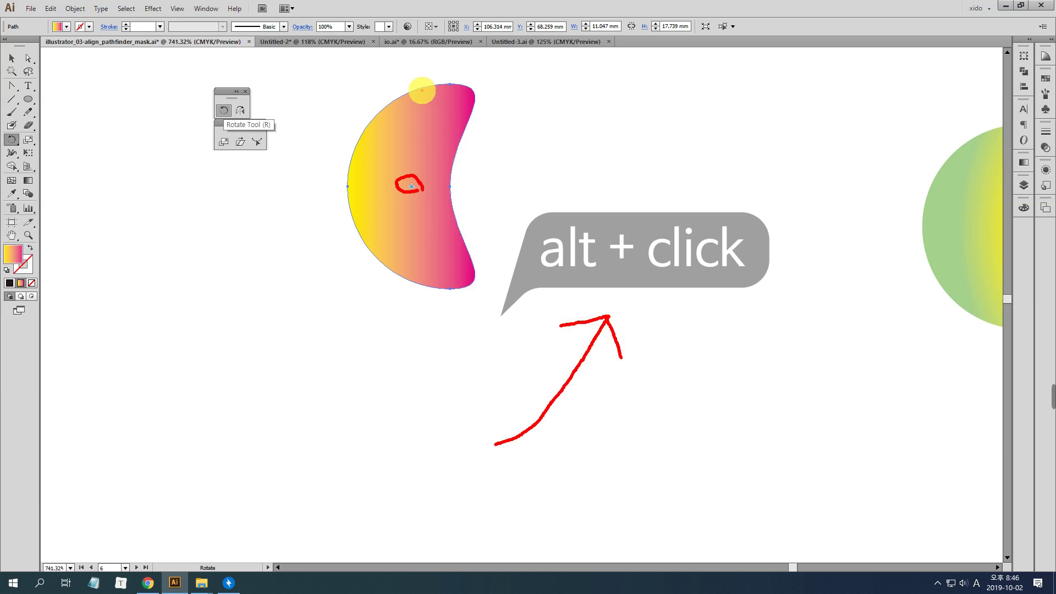
mouse_move(402, 84)
left_mouse_down()
mouse_move(343, 88)
mouse_move(319, 113)
mouse_move(353, 107)
left_mouse_up()
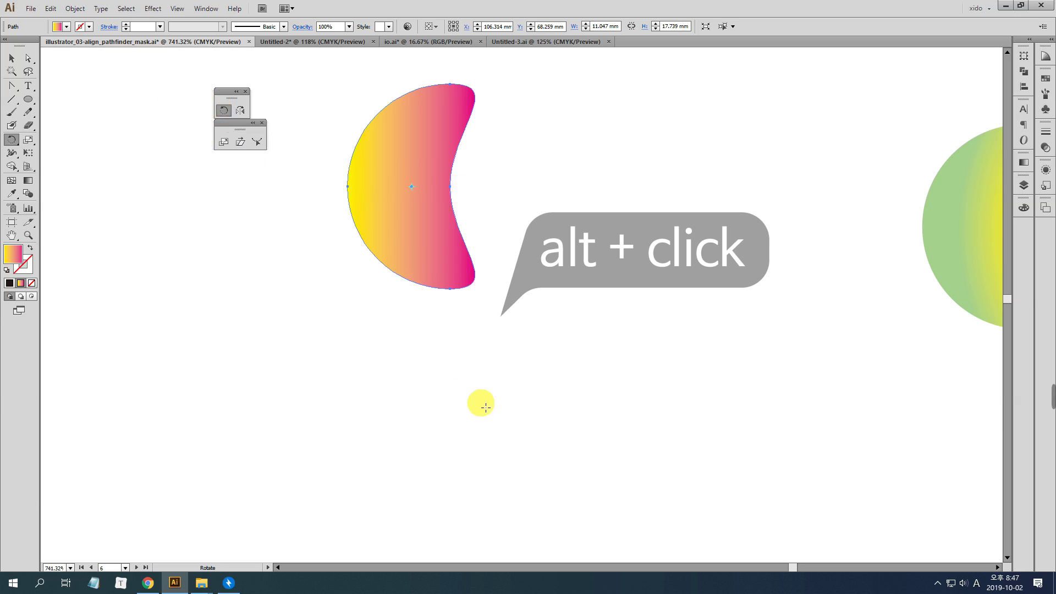
key("ctrl")
left_click_drag(473, 479, 609, 412)
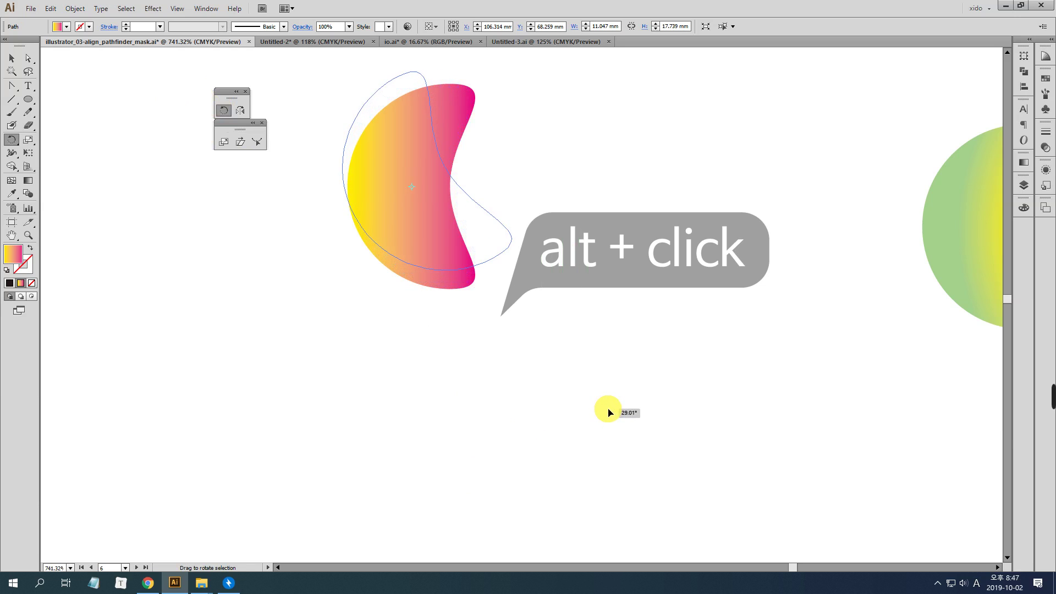
left_click_drag(609, 413, 609, 413)
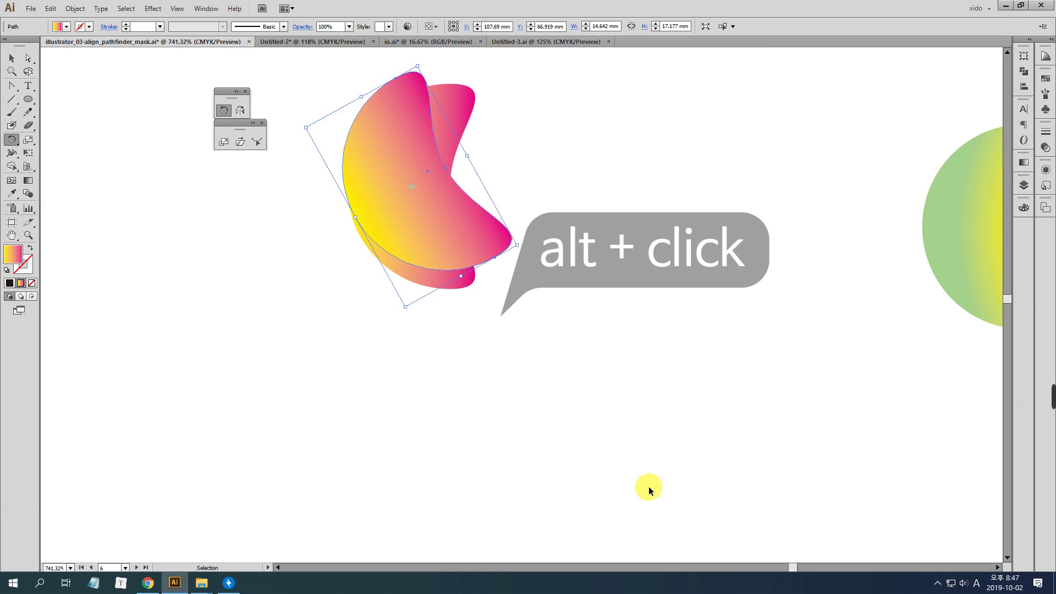
key("ctrl+z")
left_click_drag(601, 495, 701, 418)
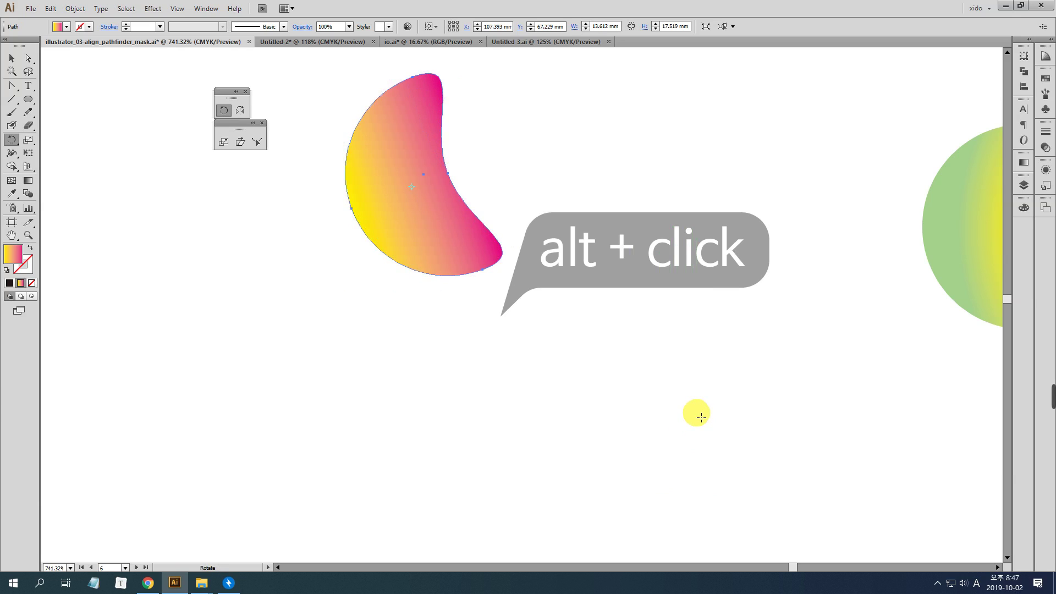
key("ctrl+z")
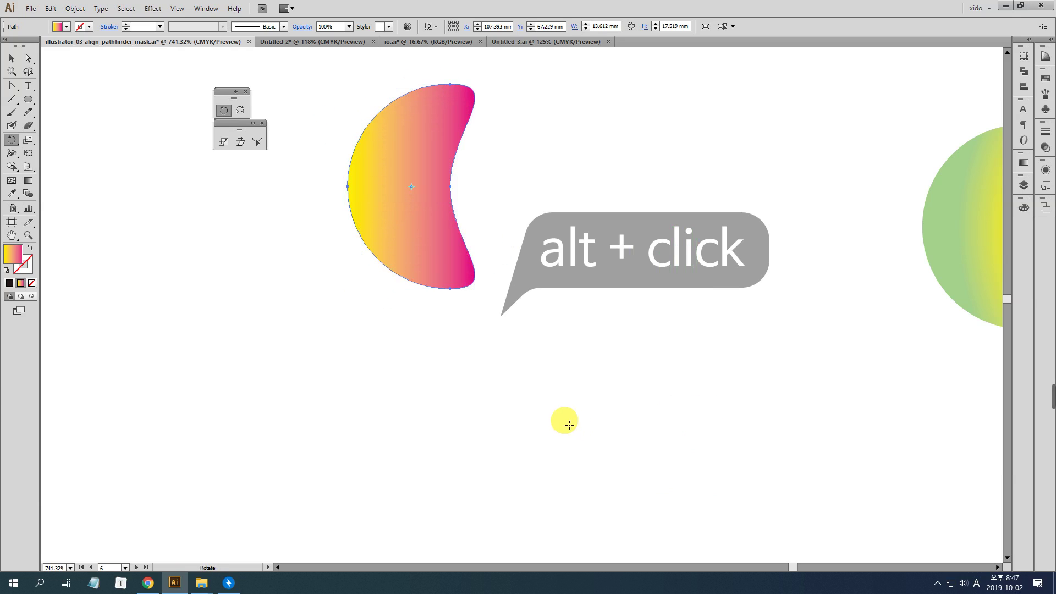
Rotate a copy of the crescent around its own center and repeat the transformation to build a flower shape.
left_click_drag(503, 434, 663, 377)
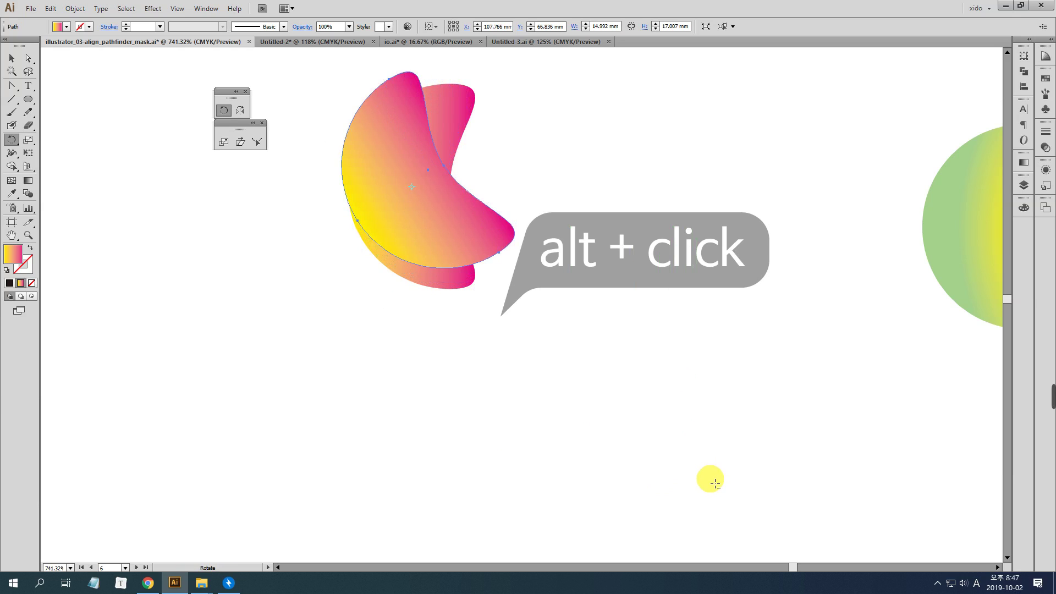
key("ctrl")
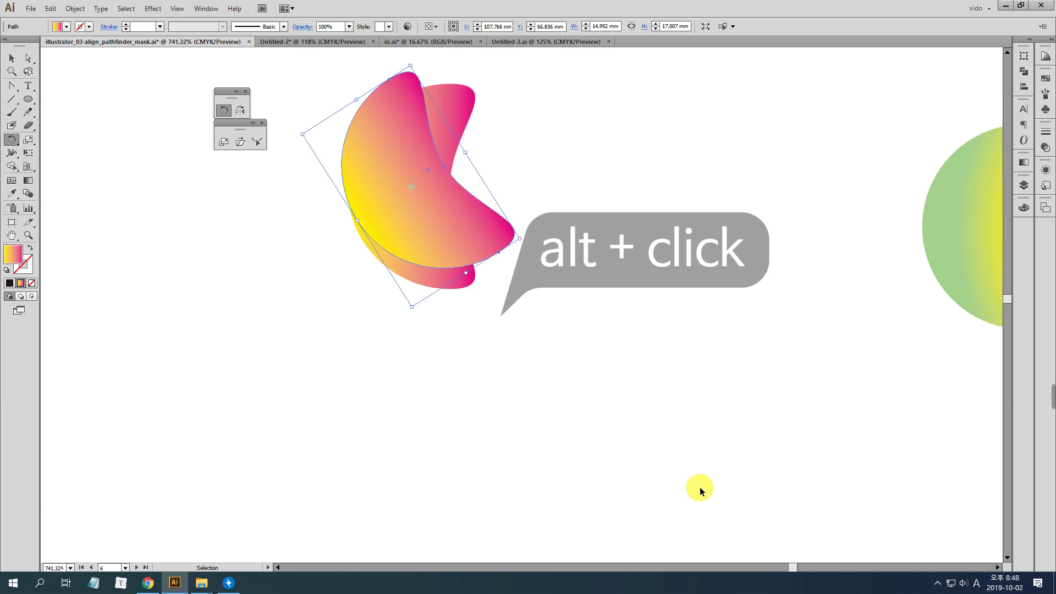
key("ctrl+d")
key("ctrl+d")
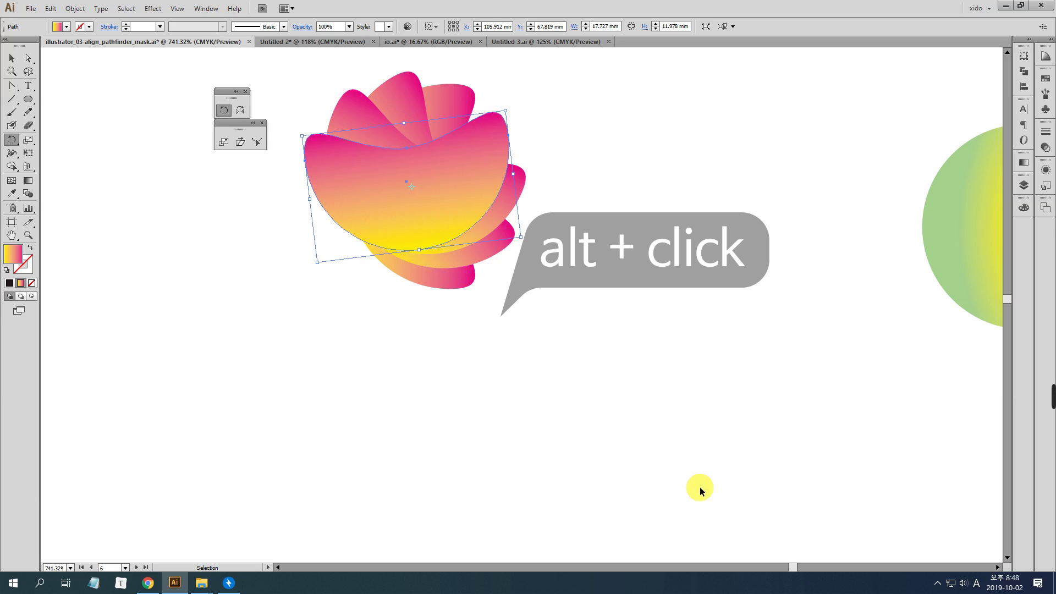
key("ctrl+d")
key("ctrl+d")
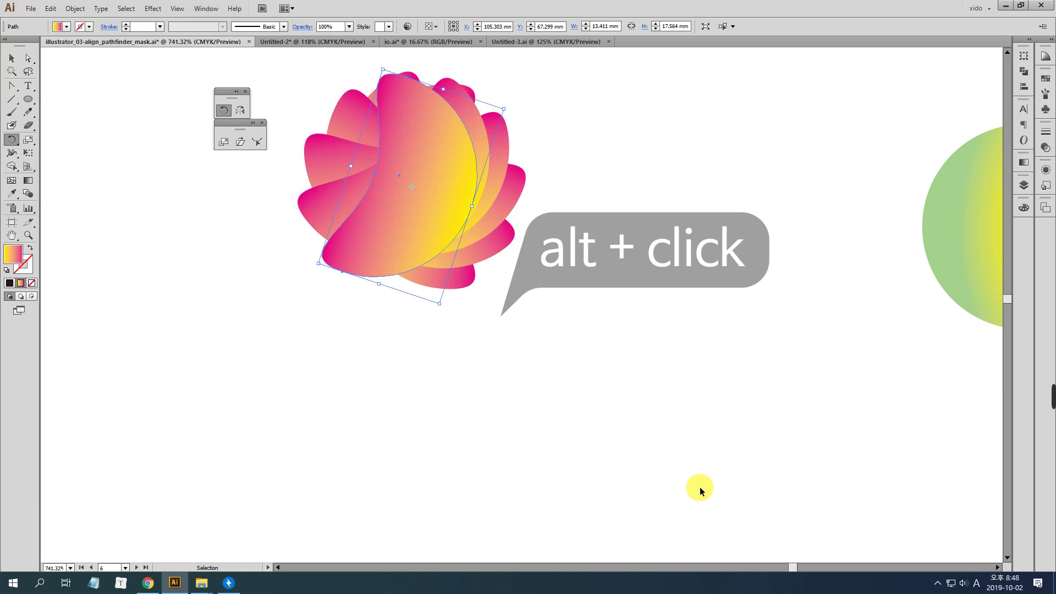
key("r")
Undo all the rotated crescent copies and deselect the original crescent.
key("ctrl+z")
key("ctrl+z")
key("ctrl+z")
key("ctrl+z")
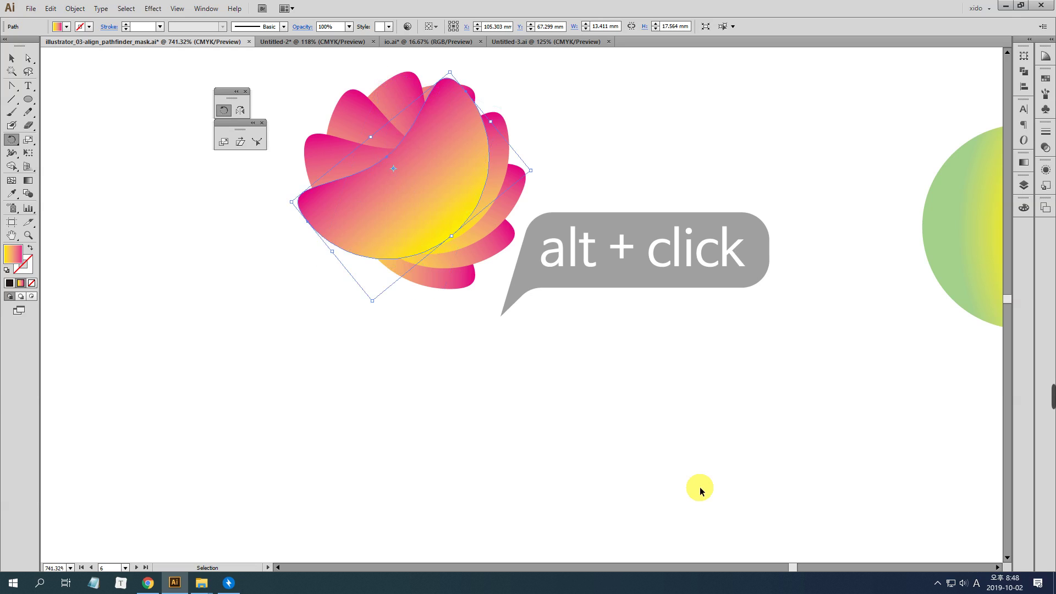
key("ctrl+z")
key("ctrl+z")
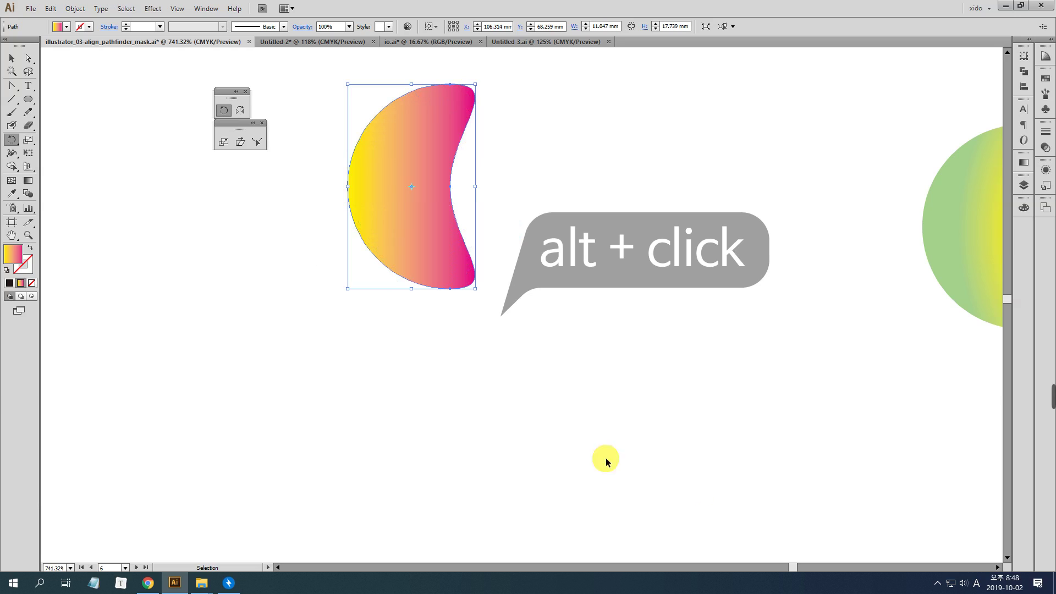
left_click(12, 57)
key("a")
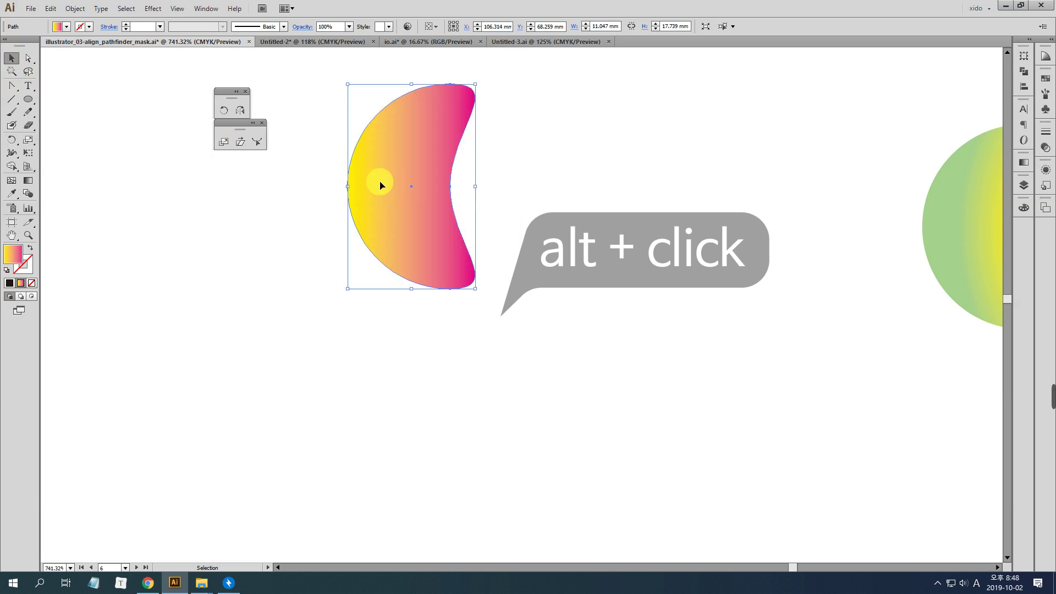
left_click(538, 394)
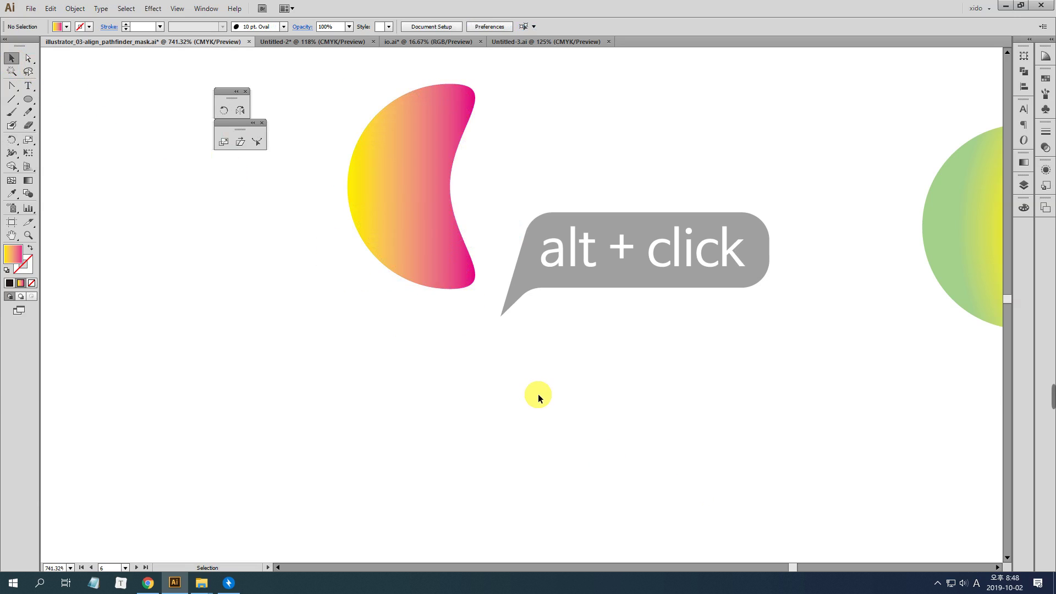
Try rotating two stacked copies of the crescent freehand using its bounding box, and delete both copies.
key("ctrl+z")
left_click_drag(480, 294, 534, 252)
left_click(605, 377)
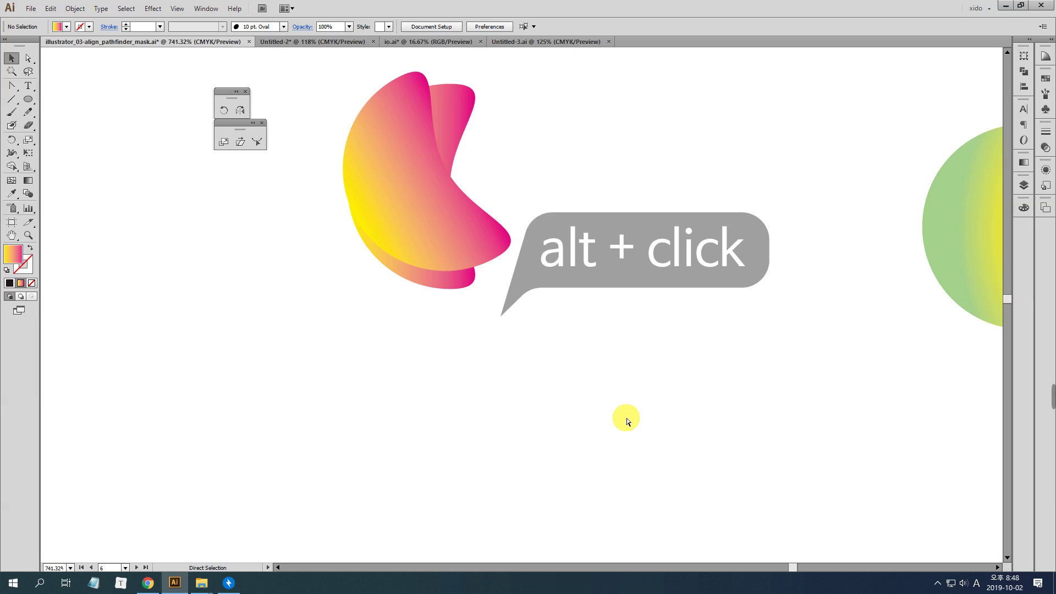
key("ctrl+f")
left_click_drag(478, 297, 583, 188)
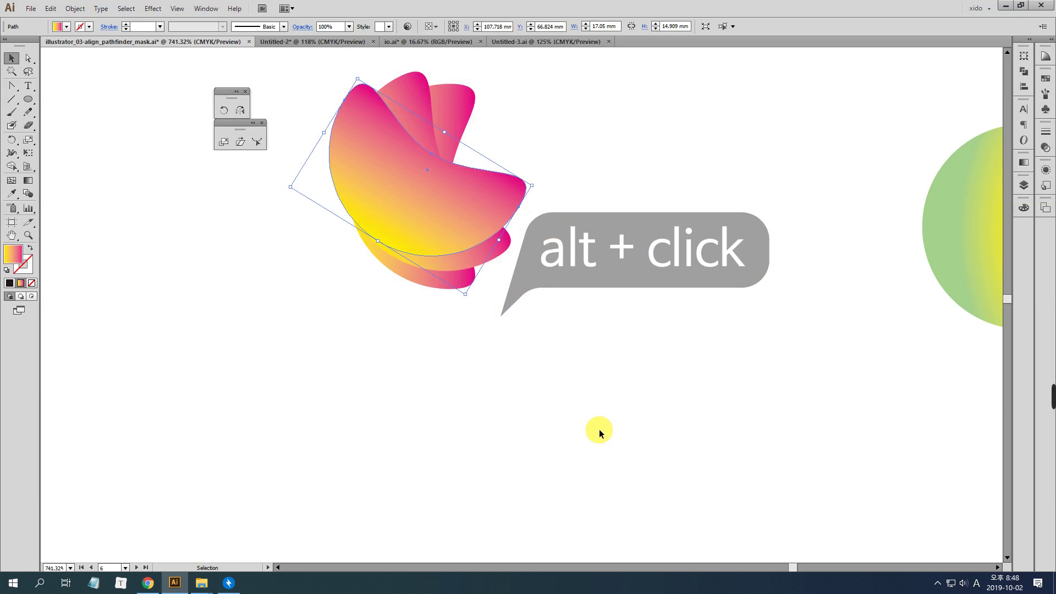
left_click(478, 262, "shift")
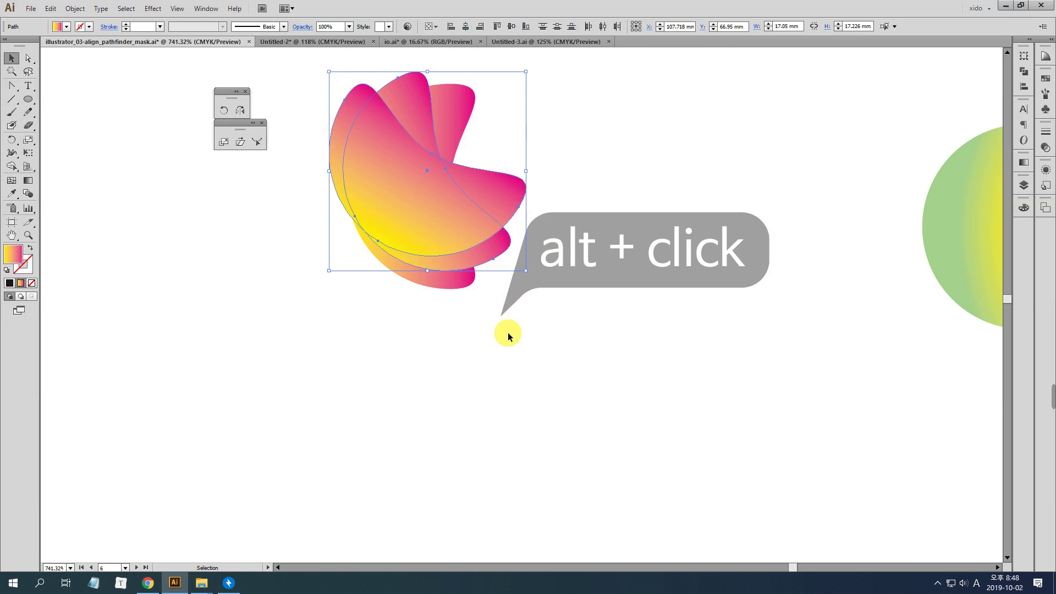
key("Delete")
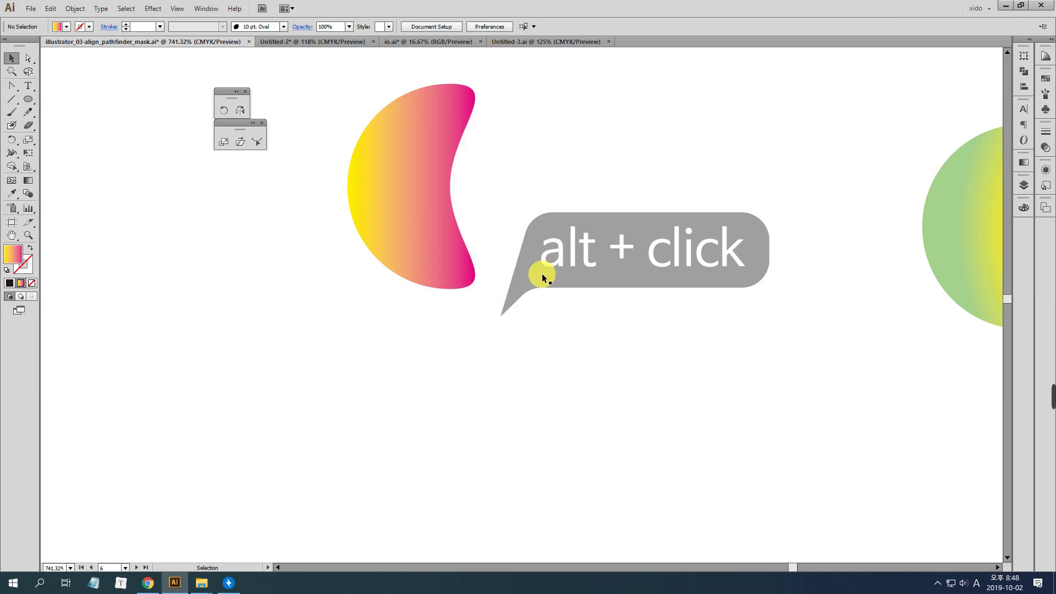
Try placing the crescent's rotation center at the callout's pointed tip with the Rotate tool, leaving the crescent unrotated.
left_click(420, 207)
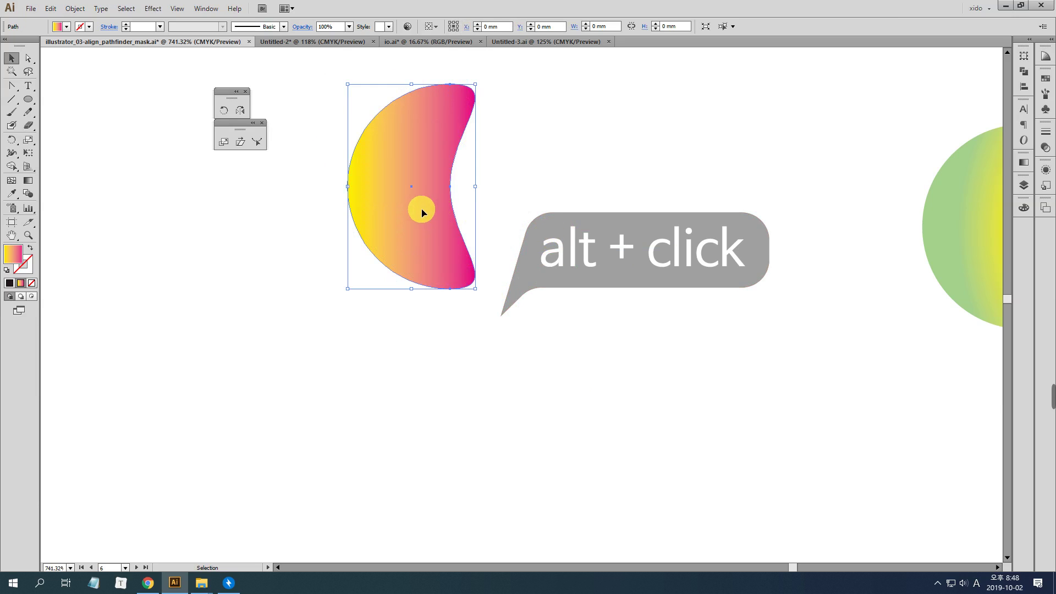
left_click(224, 113)
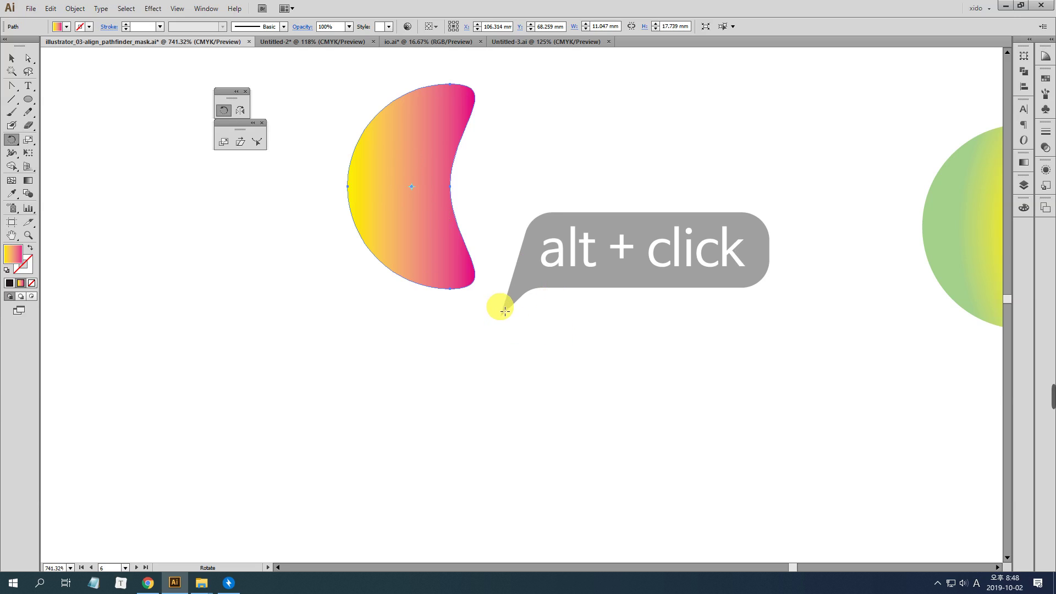
key("ctrl")
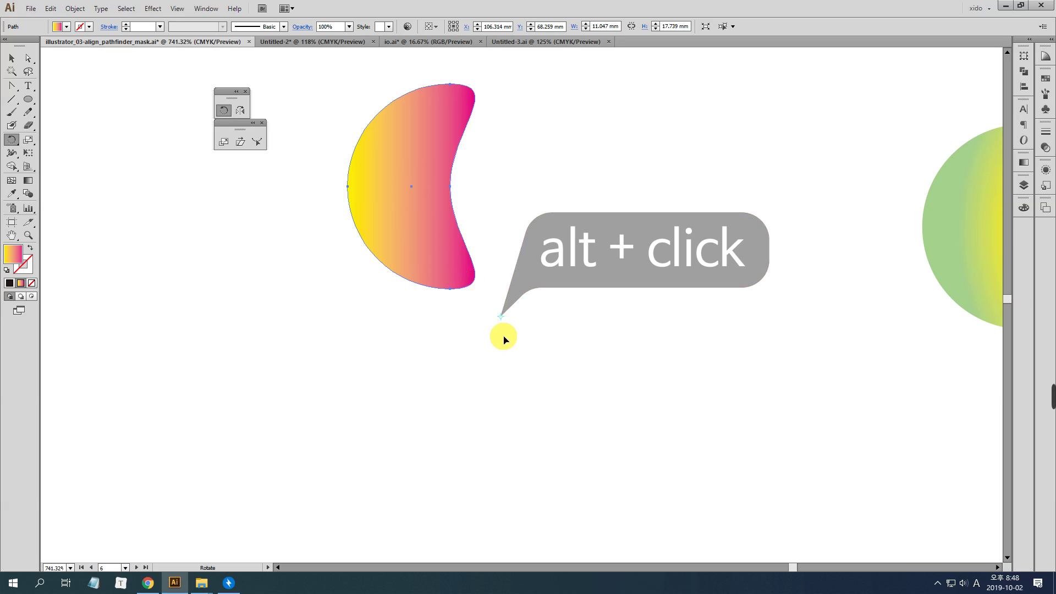
left_click(500, 316, "alt")
key("ctrl")
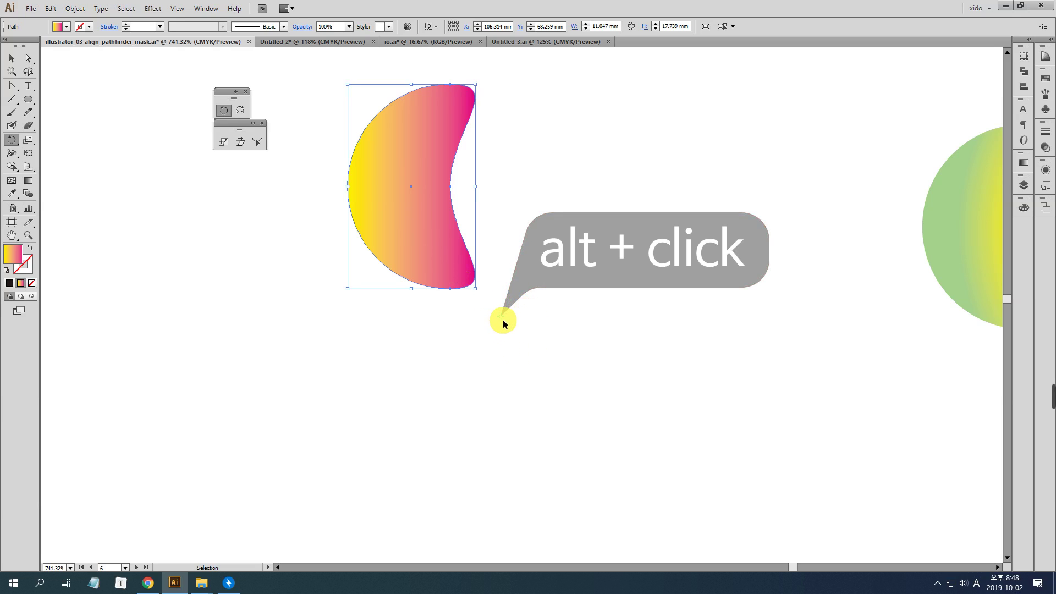
left_click(11, 58)
key("ctrl")
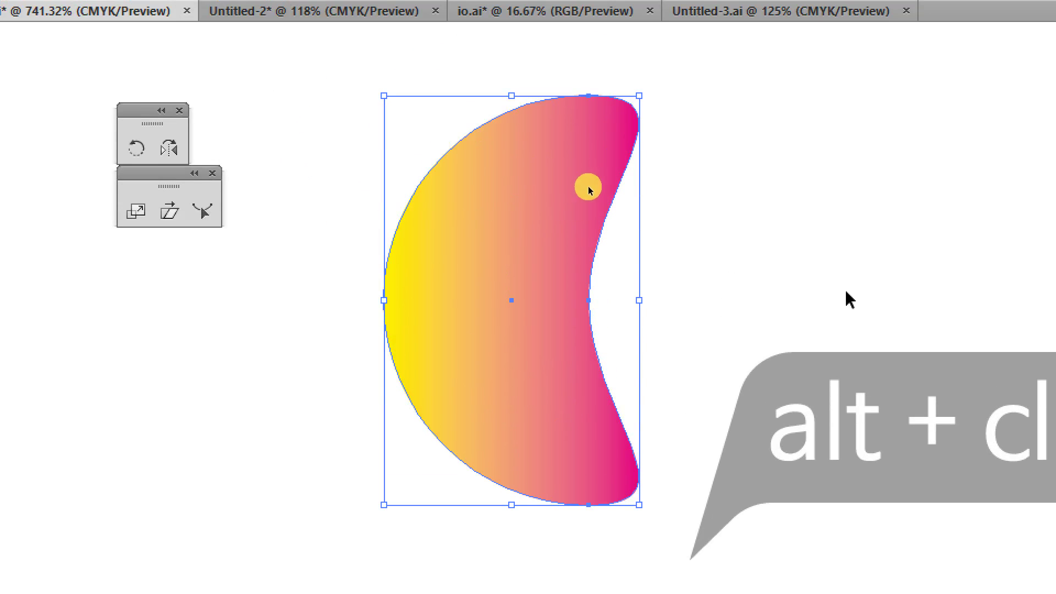
Delete the "alt" letters and the plus sign from the callout, keeping only the word "click".
left_click(866, 460, "ctrl")
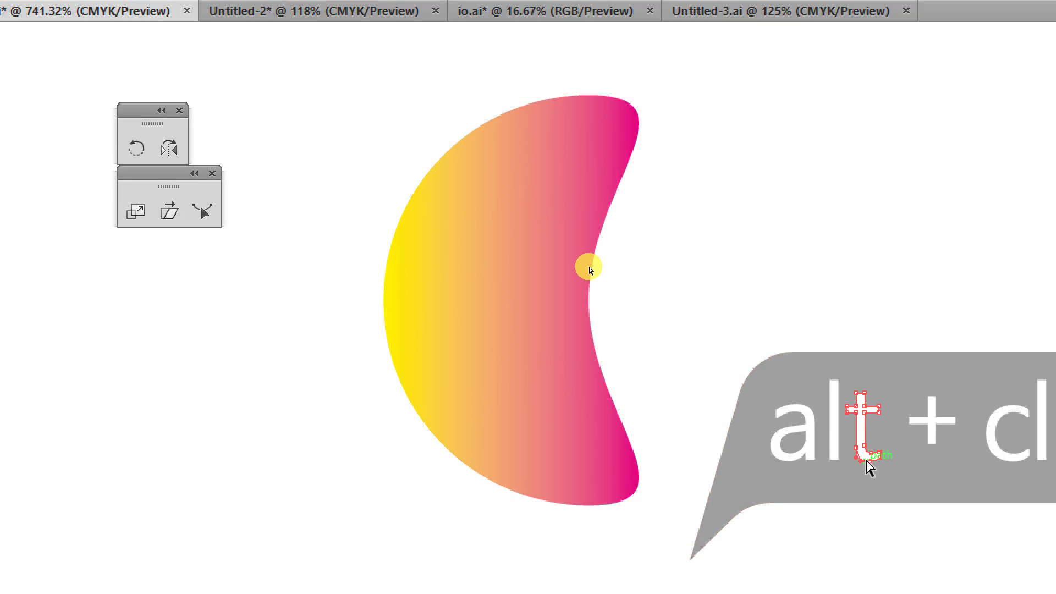
key("Delete")
left_click(842, 456, "ctrl")
left_click(839, 452, "ctrl")
key("Delete")
left_click(818, 448, "ctrl")
key("Delete")
key("Delete")
left_click(936, 421, "ctrl")
key("Delete")
key("Delete")
left_click(799, 442, "ctrl")
key("Delete")
Rotate a copy of the crescent counterclockwise around the callout's pointed tip with the Rotate tool.
left_click(583, 347, "ctrl")
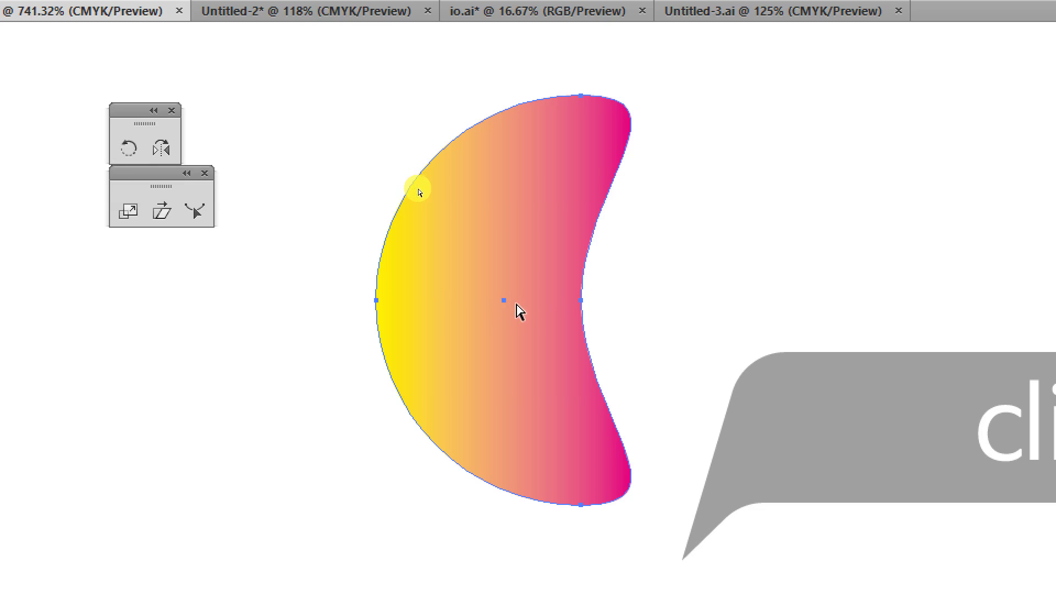
left_click(129, 148)
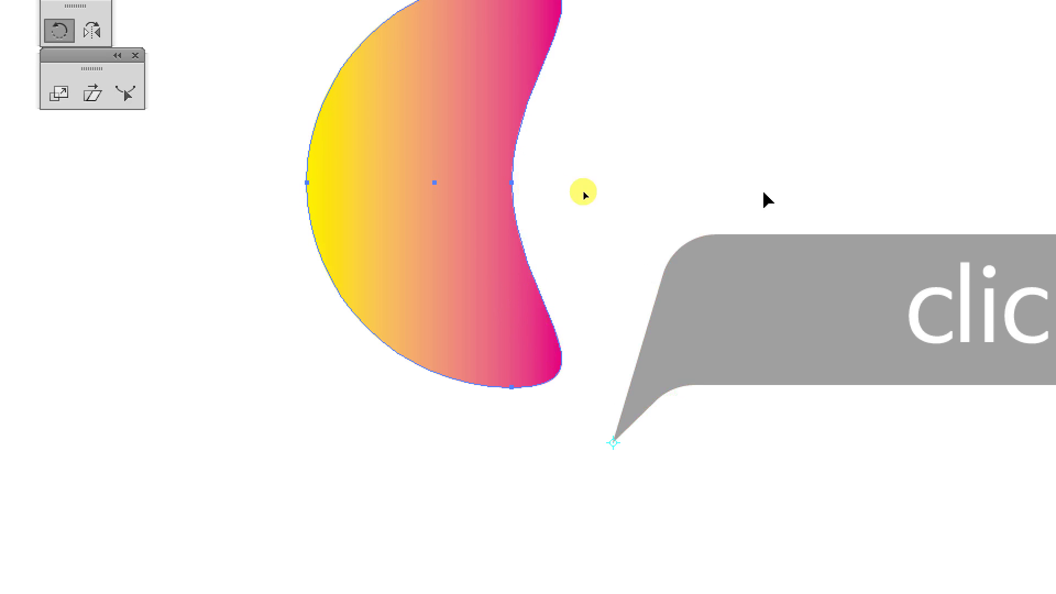
left_click_drag(815, 204, 726, 108)
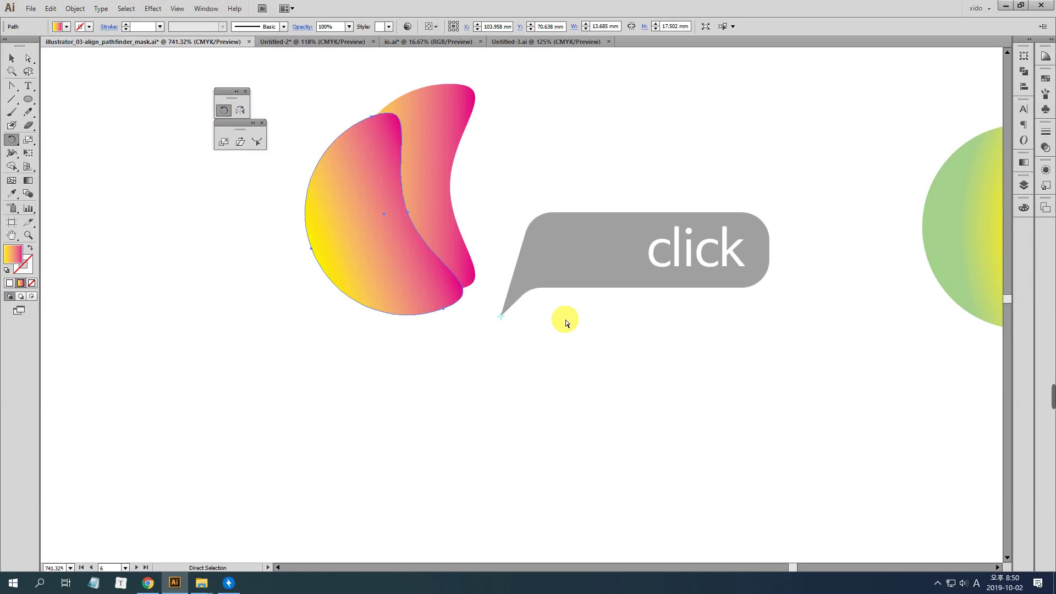
Repeat the rotated copy of the crescent around the callout's tip until the copies form a full ring.
key("ctrl+d")
key("ctrl+d")
key("ctrl+d")
key("ctrl+d")
key("ctrl+d")
key("ctrl+d")
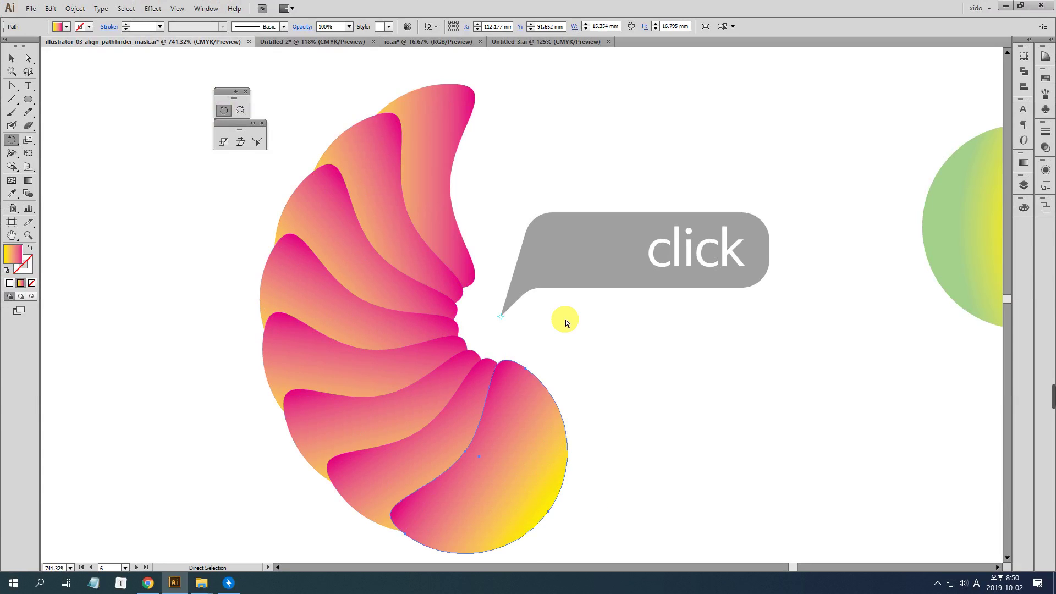
key("ctrl+d")
key("ctrl+d")
key("ctrl+d")
key("ctrl+d")
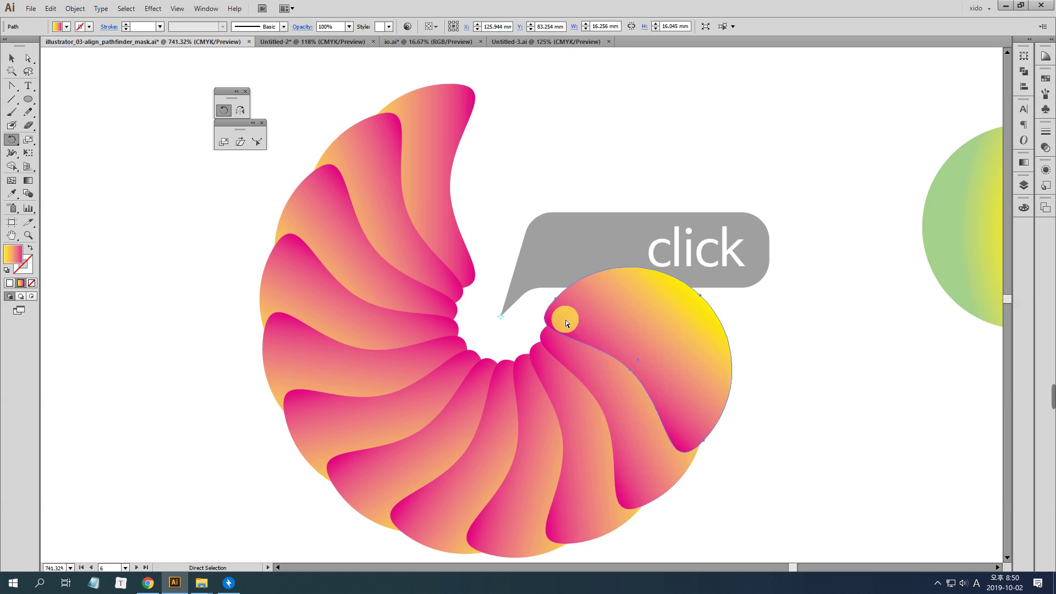
key("ctrl+d")
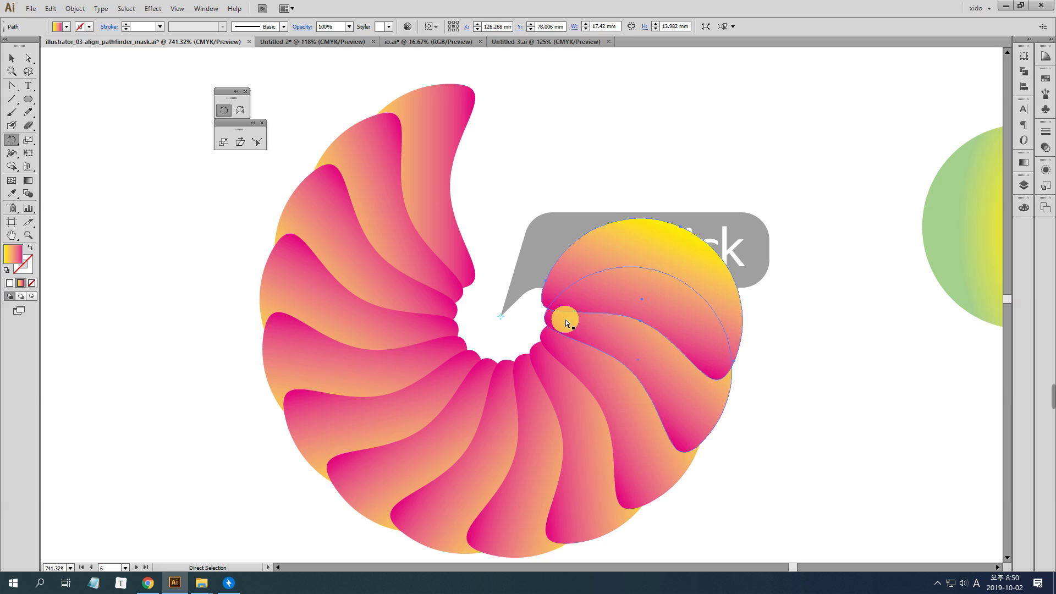
key("ctrl+d")
key("ctrl+d")
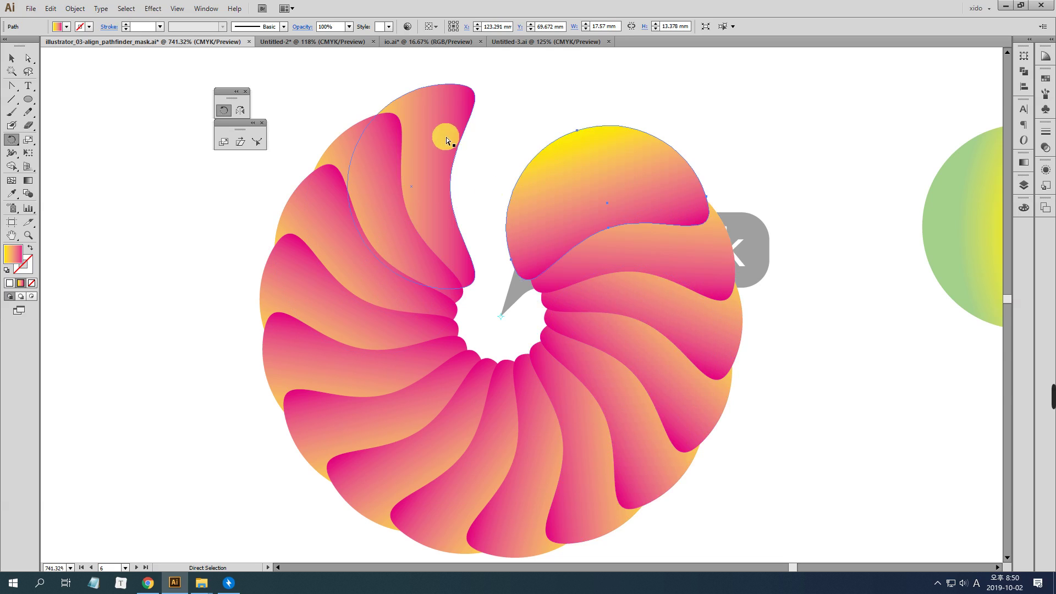
key("ctrl+d")
key("ctrl+d")
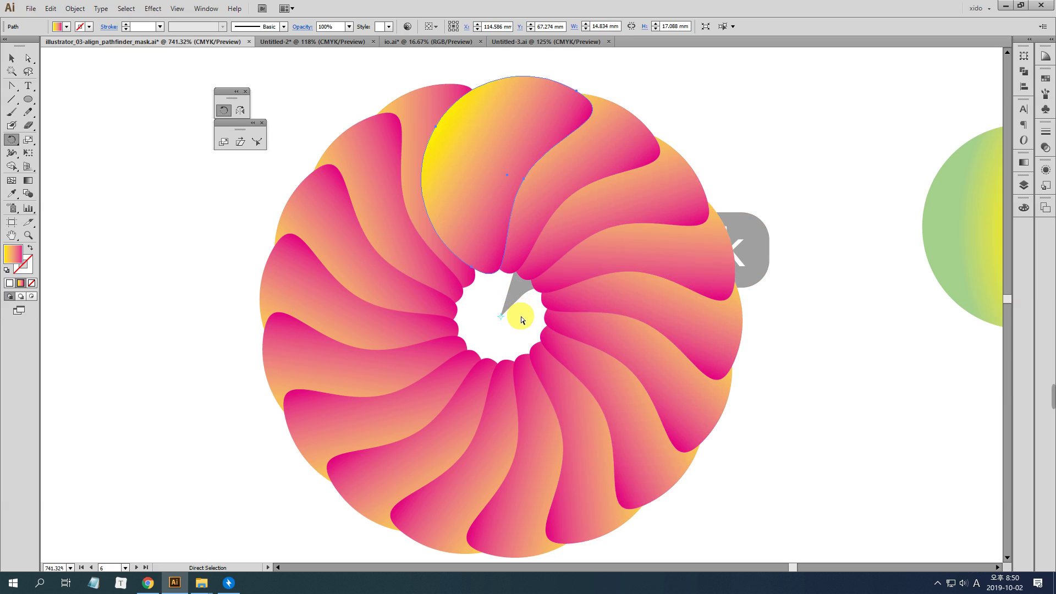
Switch to outline view and keep repeating the rotated copy to stack several more rounds of crescents over the ring.
key("ctrl+y")
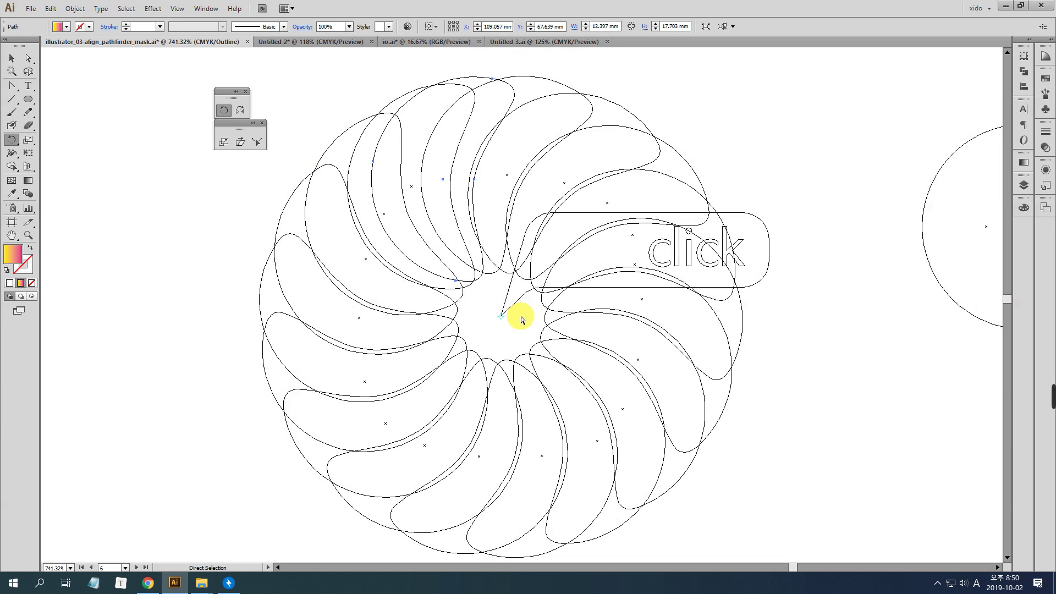
key("ctrl+d")
key("ctrl+d")
key("ctrl+d")
key("ctrl+d")
key("ctrl+d")
key("ctrl+d")
key("ctrl+d")
key("ctrl+d")
key("ctrl+d")
key("ctrl+d")
key("ctrl+d")
key("ctrl+d")
key("ctrl+d")
key("ctrl+d")
key("ctrl+d")
key("ctrl+d")
key("ctrl+d")
key("ctrl+d")
key("ctrl+d")
key("ctrl+d")
key("ctrl+d")
key("ctrl+d")
key("ctrl+d")
key("ctrl+d")
key("ctrl+d")
key("ctrl+d")
key("ctrl+d")
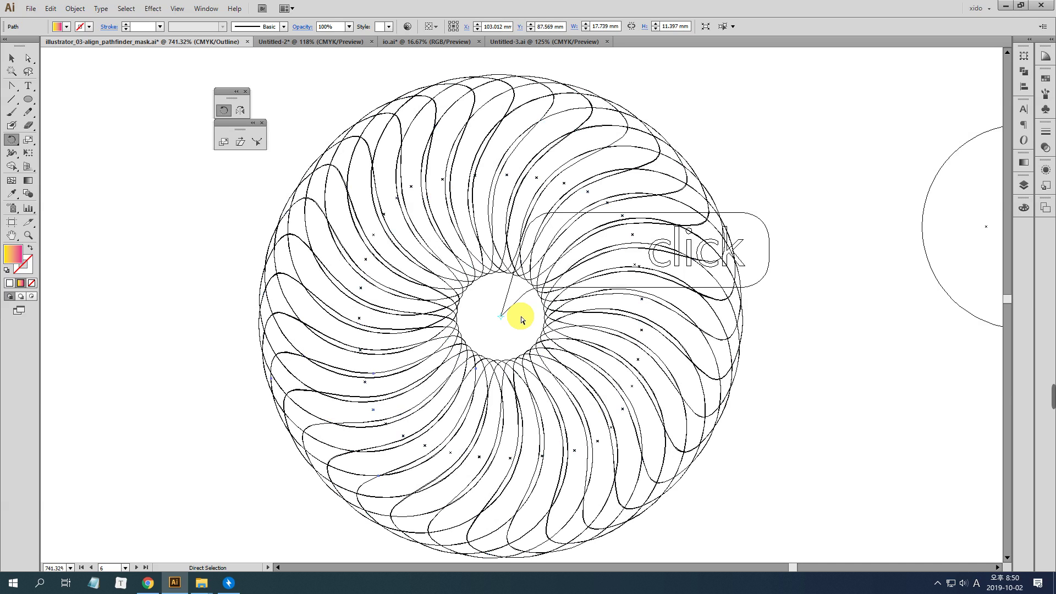
key("ctrl+d")
key("ctrl+d")
key("ctrl+d")
key("ctrl+d")
key("ctrl+d")
key("ctrl+d")
key("ctrl+d")
key("ctrl+d")
key("ctrl+d")
key("ctrl+d")
key("ctrl+d")
key("ctrl+d")
key("ctrl+d")
key("ctrl+d")
key("ctrl+d")
key("ctrl+d")
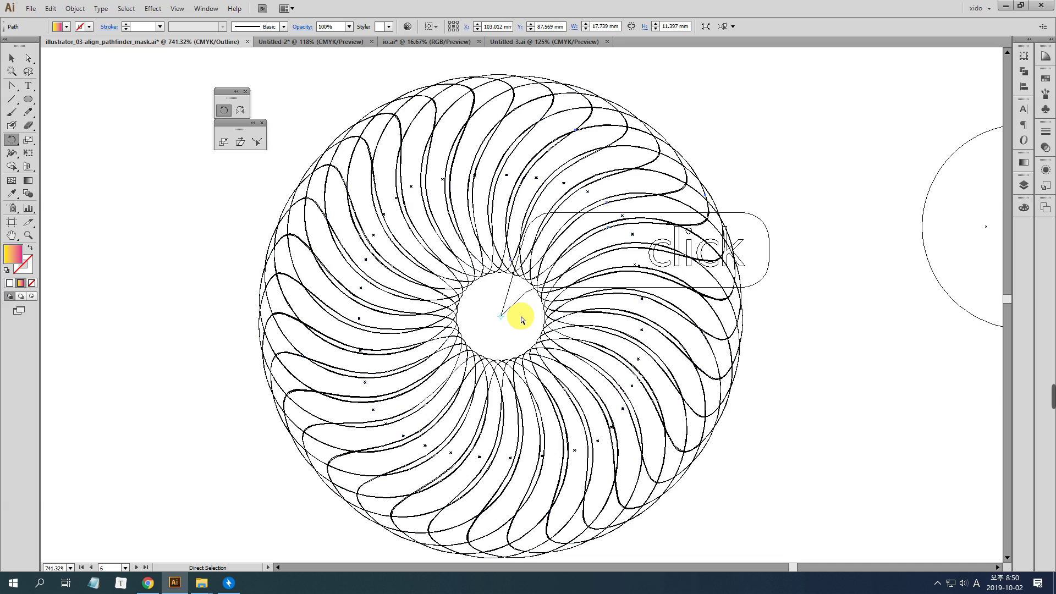
key("ctrl+d")
key("ctrl+d")
key("ctrl+d")
key("ctrl+d")
key("ctrl+d")
key("ctrl+d")
key("ctrl+d")
key("ctrl+d")
key("ctrl+d")
key("ctrl+d")
key("ctrl+d")
key("ctrl+d")
key("ctrl+d")
key("ctrl+d")
key("ctrl+d")
key("ctrl+d")
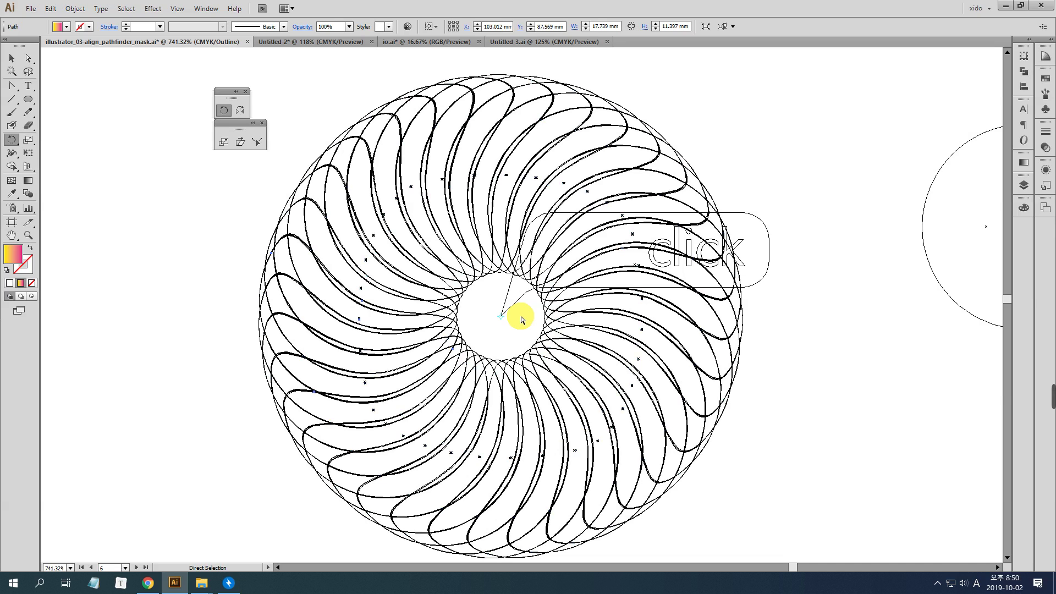
key("ctrl+d")
key("ctrl+d")
key("ctrl+d")
key("ctrl+d")
key("ctrl+d")
key("ctrl+d")
key("ctrl+d")
key("ctrl+d")
key("ctrl+d")
key("ctrl+d")
key("ctrl+d")
key("ctrl+d")
key("ctrl+d")
key("ctrl+d")
key("ctrl+d")
key("ctrl+d")
key("ctrl+d")
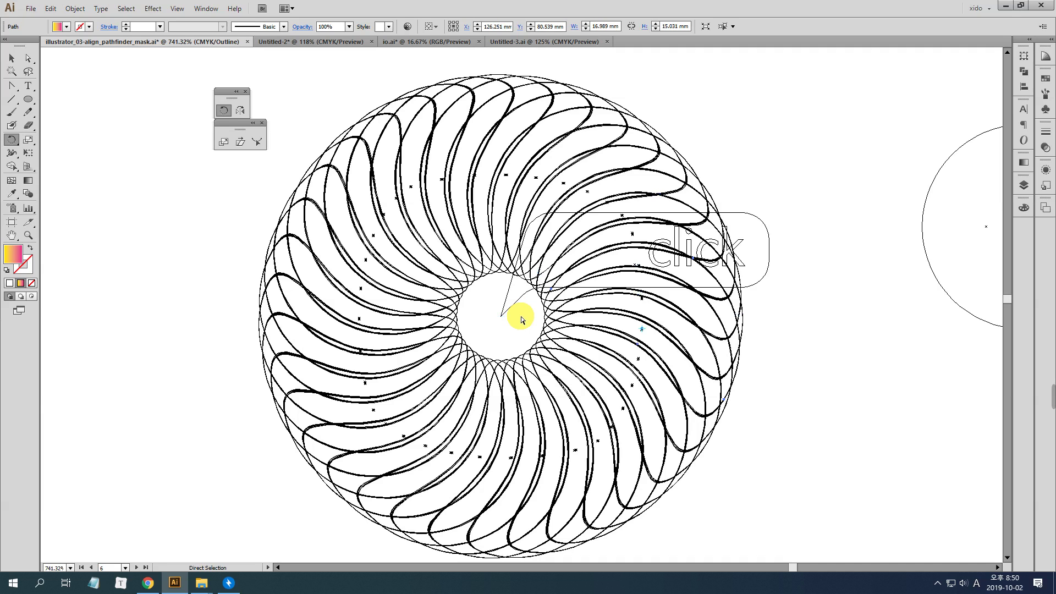
key("ctrl+d")
key("ctrl+d")
key("ctrl+d")
key("ctrl+d")
key("ctrl+d")
key("ctrl+d")
key("ctrl+d")
key("ctrl+d")
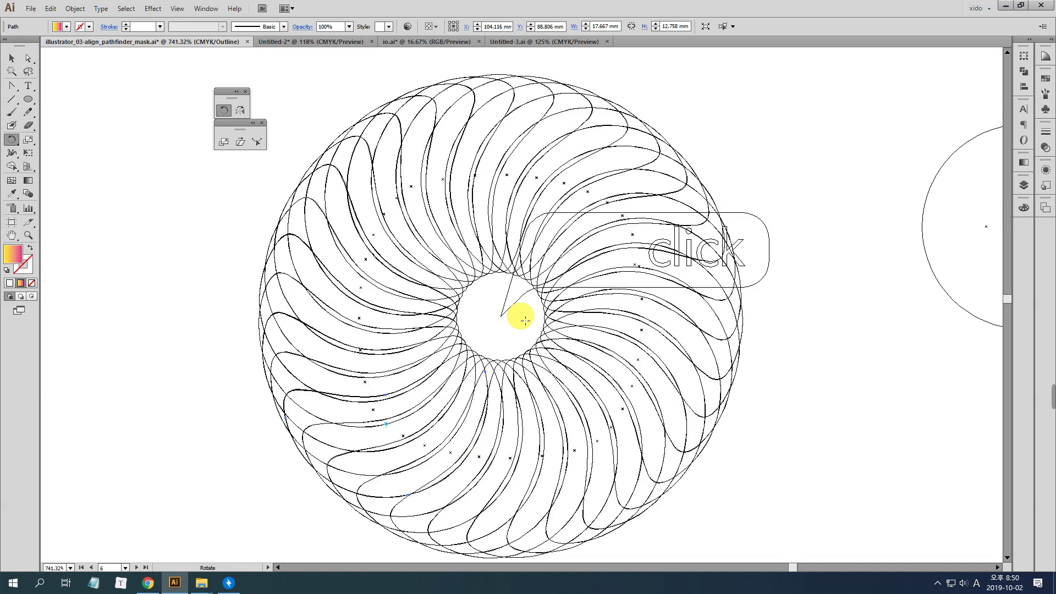
Return to preview view and delete the ring's crescent copies, keeping only the crescent at the original position.
left_click(12, 57)
key("ctrl+y")
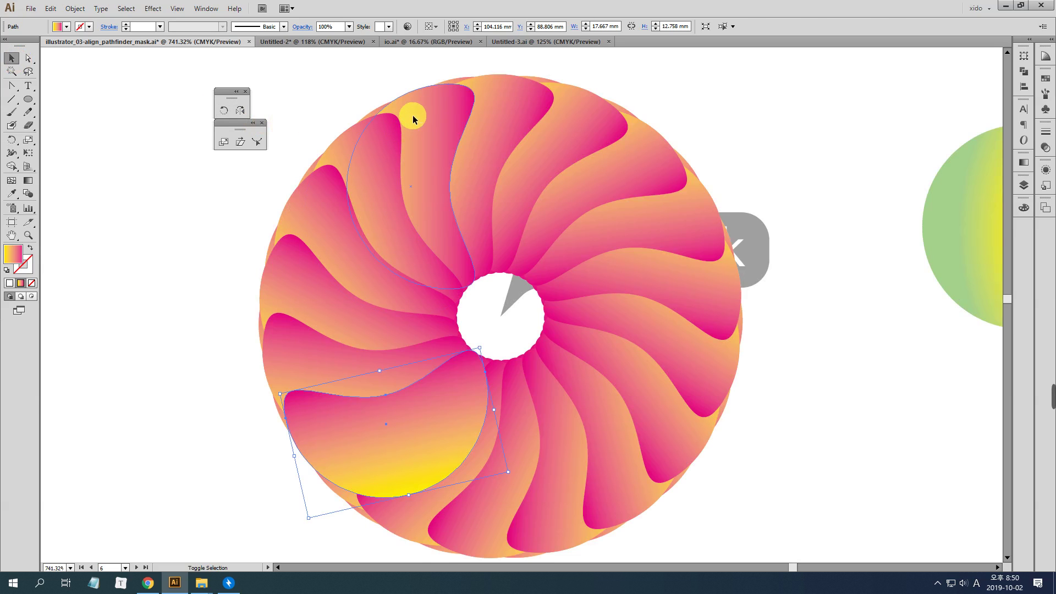
left_click(490, 177, "shift")
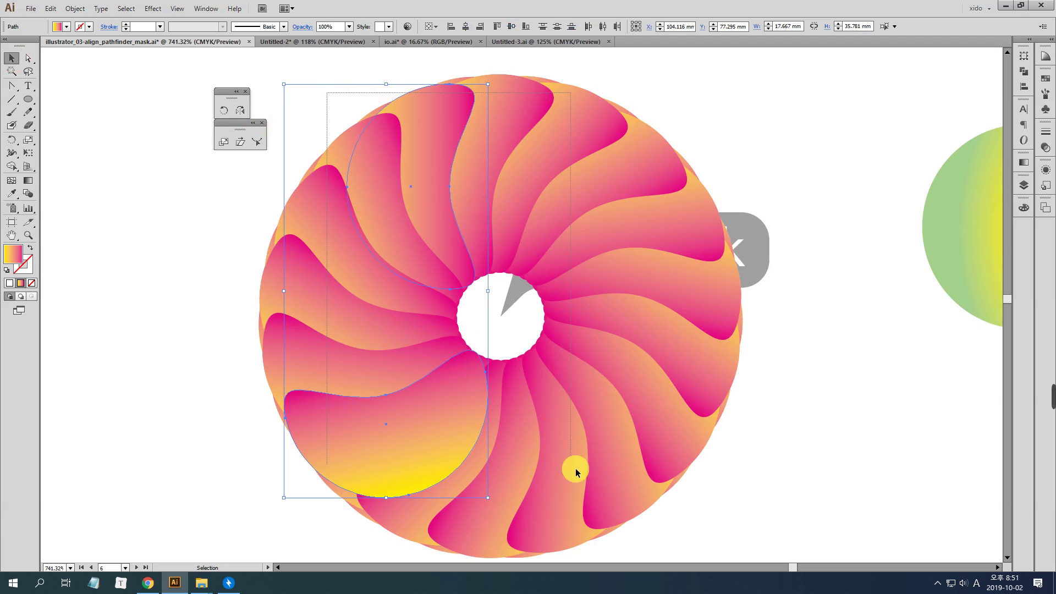
key("ctrl+a")
left_click(519, 290, "shift")
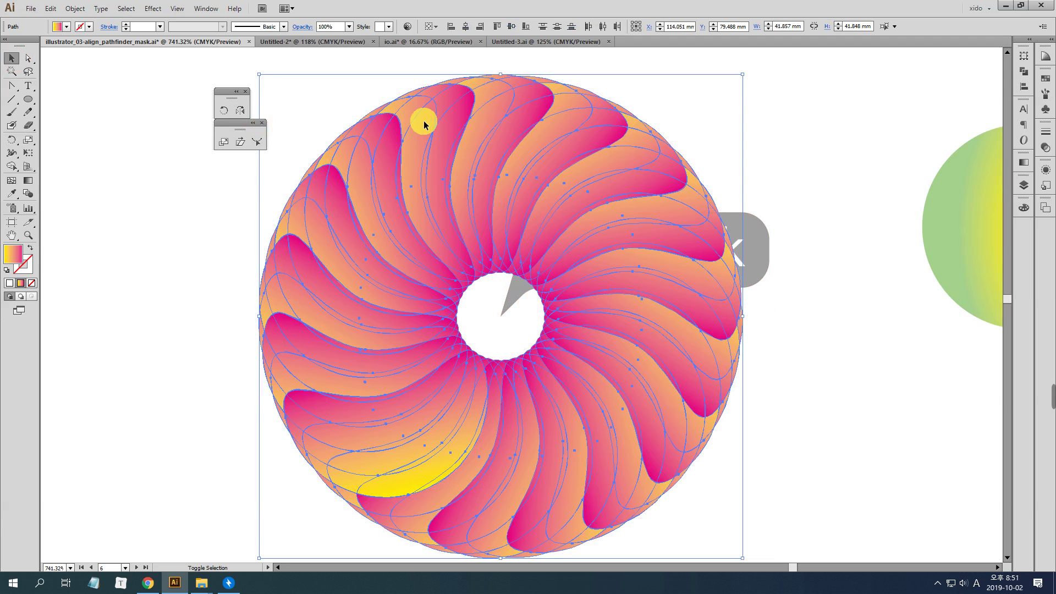
key("Delete")
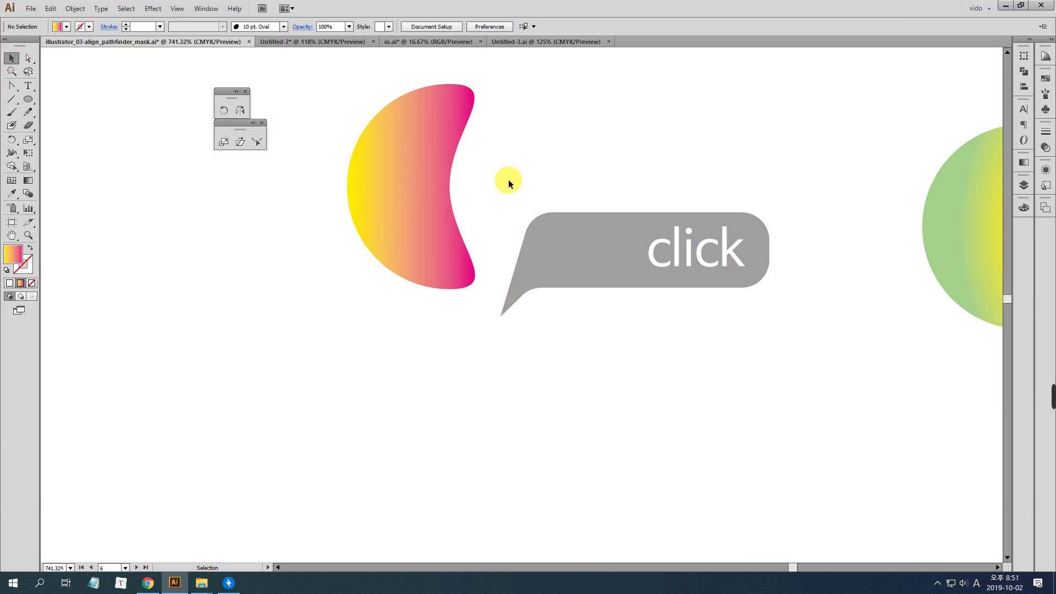
Open the Rotate options for the crescent with the callout's tip as the rotation center, and move the dialog near the crescent.
left_click(400, 207)
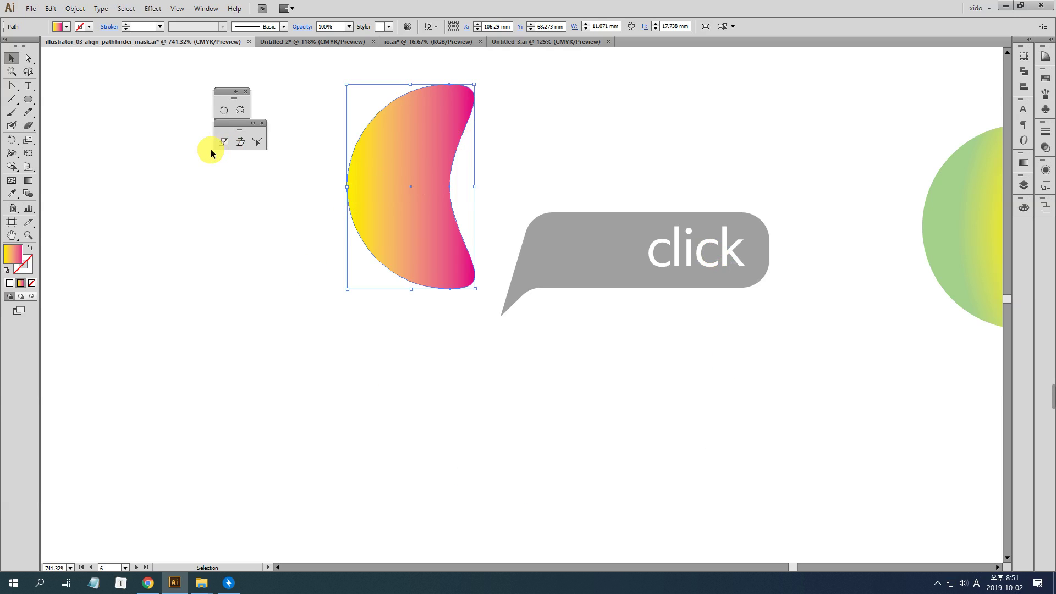
left_click(223, 113)
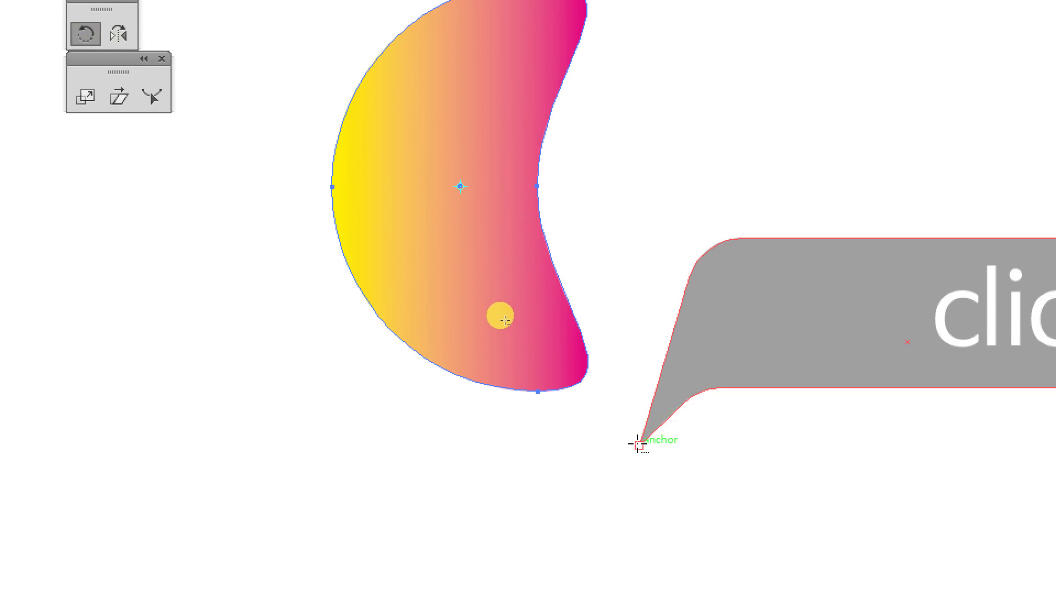
left_click(641, 445, "alt")
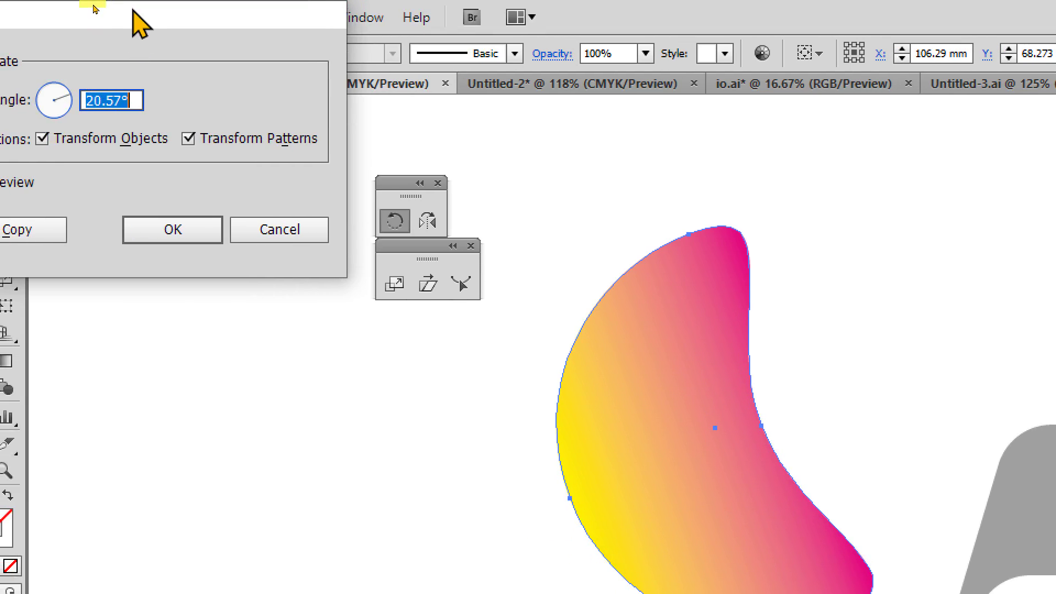
left_click_drag(141, 24, 932, 276)
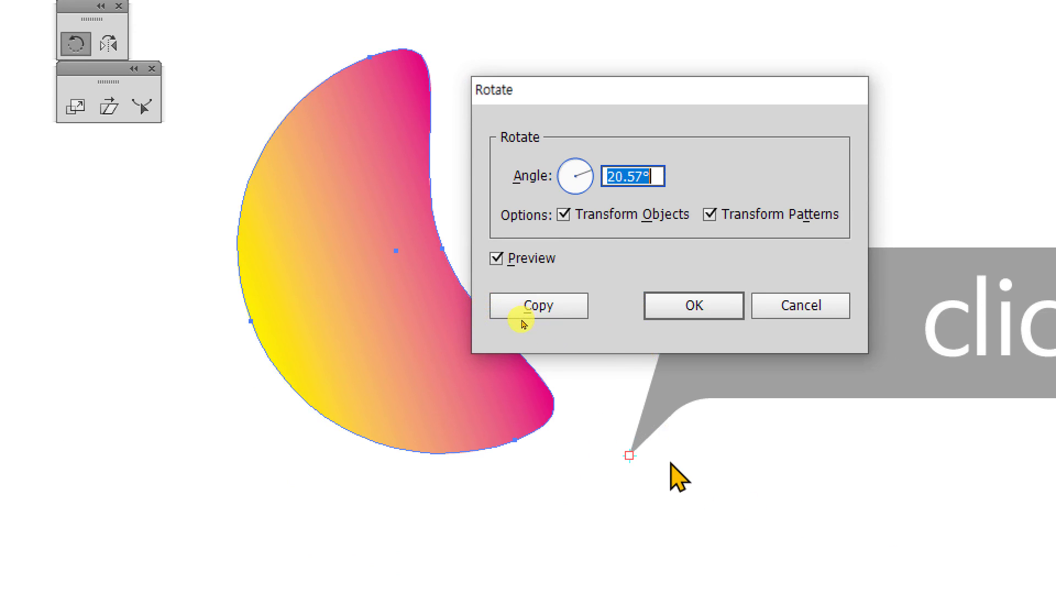
Exclude patterns from the crescent's rotation and set the rotation angle to 360/20.
left_click(709, 215)
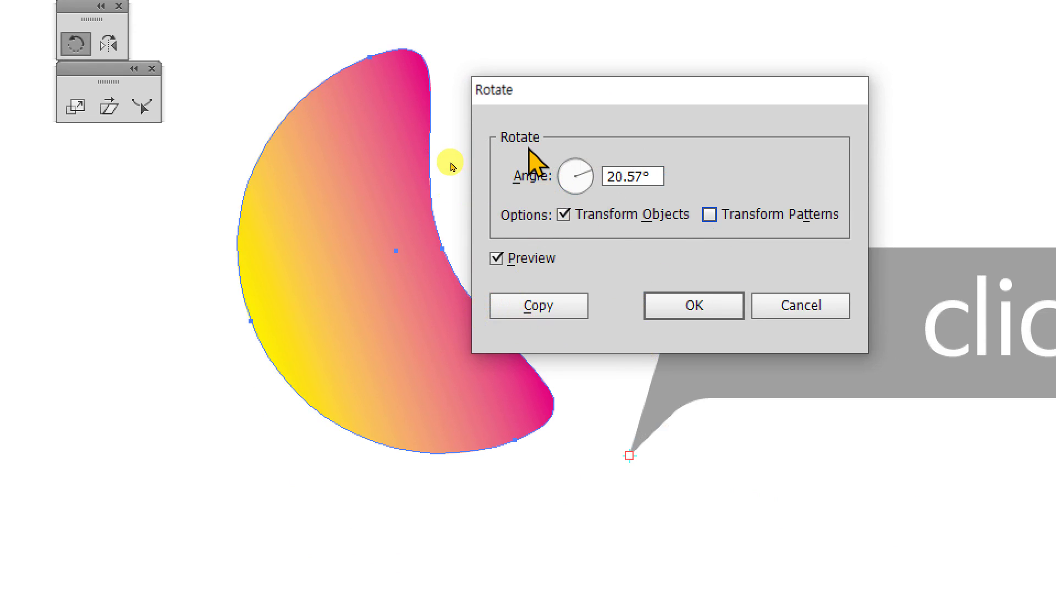
left_click_drag(654, 177, 576, 176)
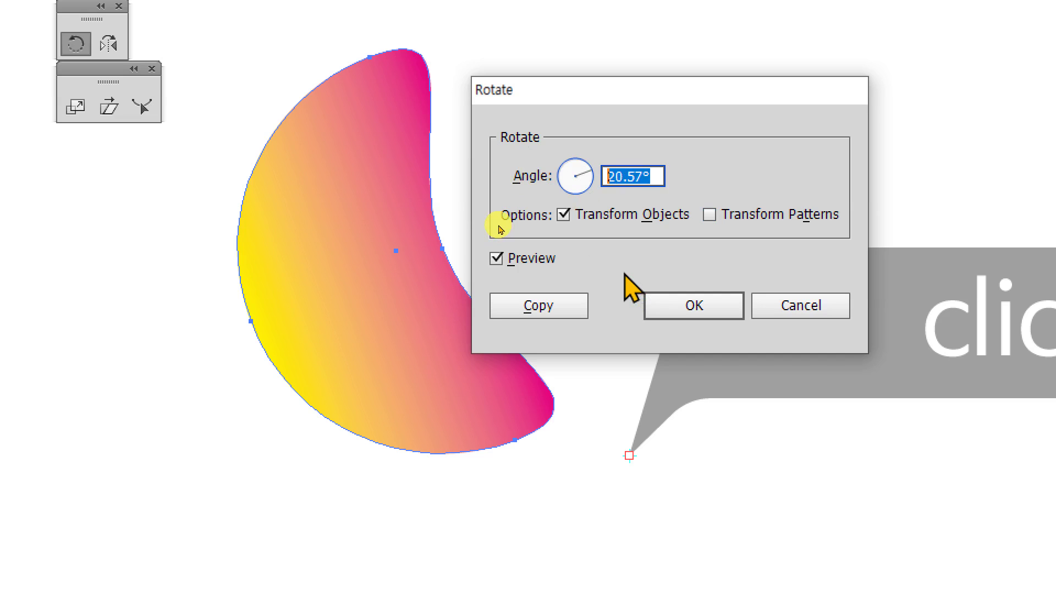
type("360/20")
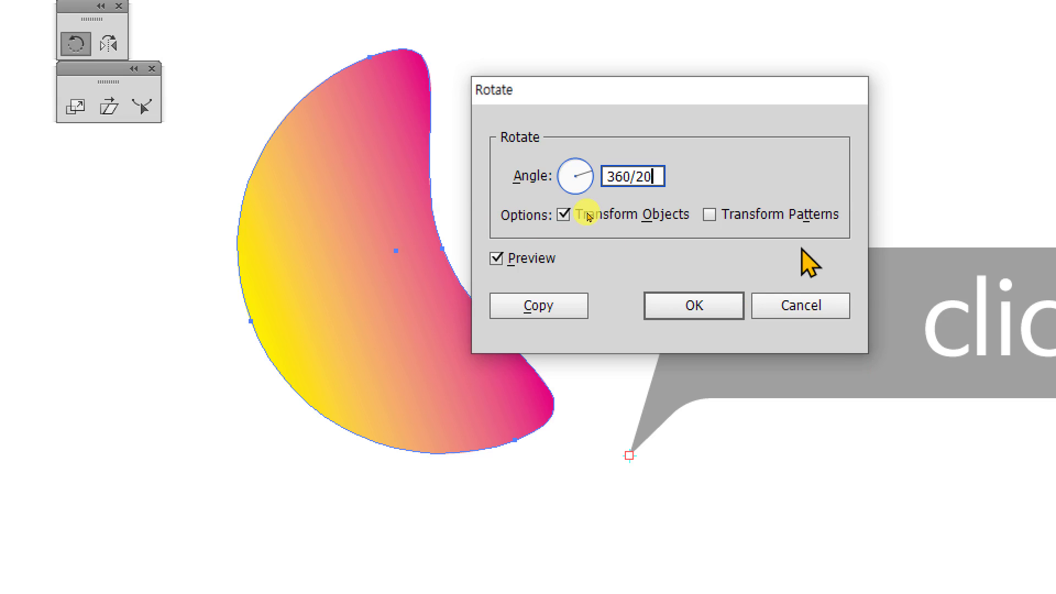
key("Tab")
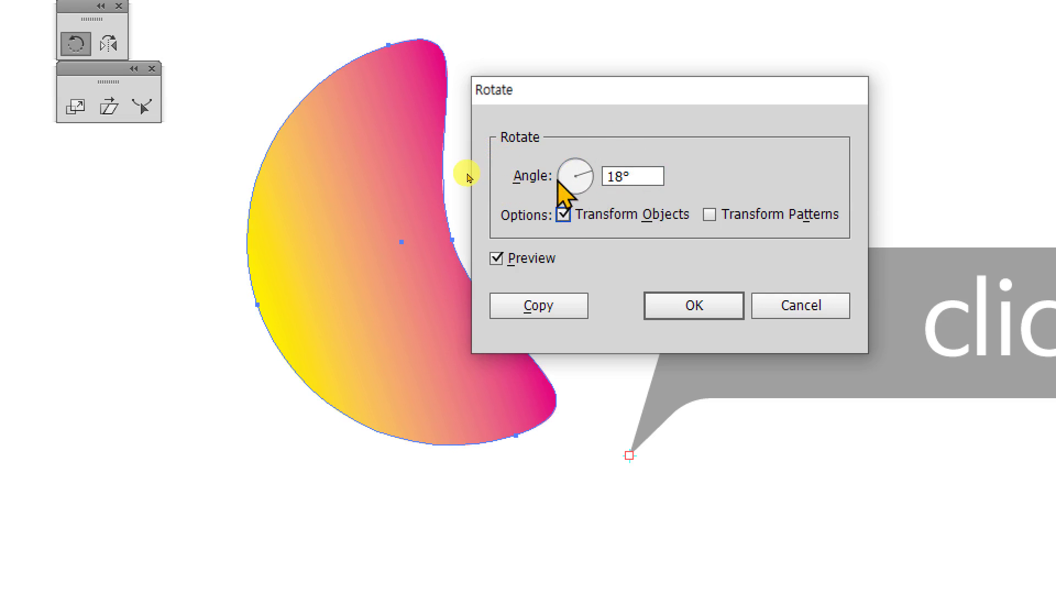
Toggle the rotation preview off and on to compare positions, and create the rotated crescent as a copy.
key("Tab")
key("space")
key("space")
key("space")
key("space")
key("space")
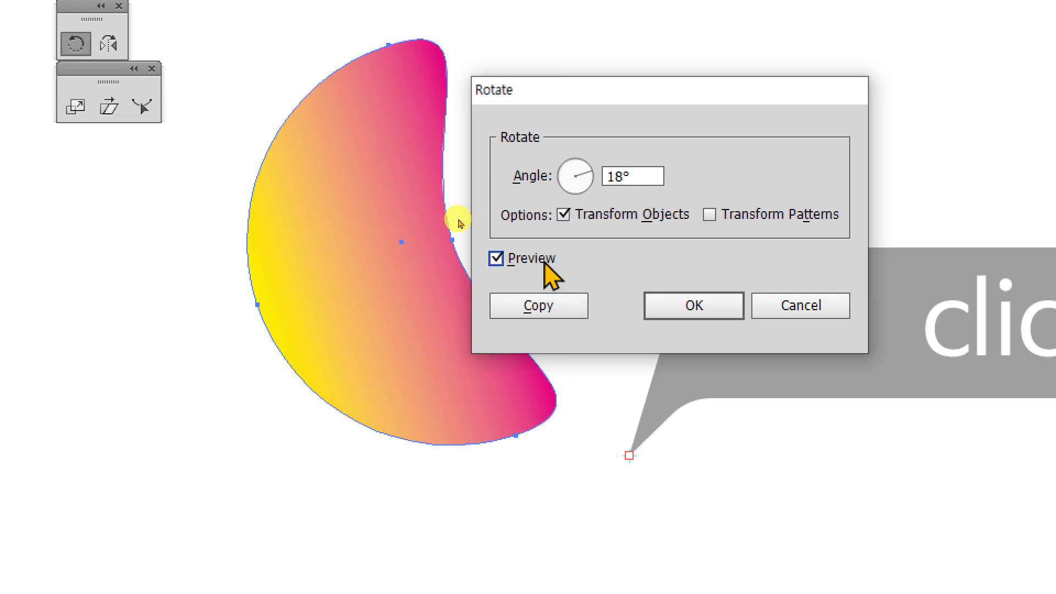
key("space")
key("alt+c")
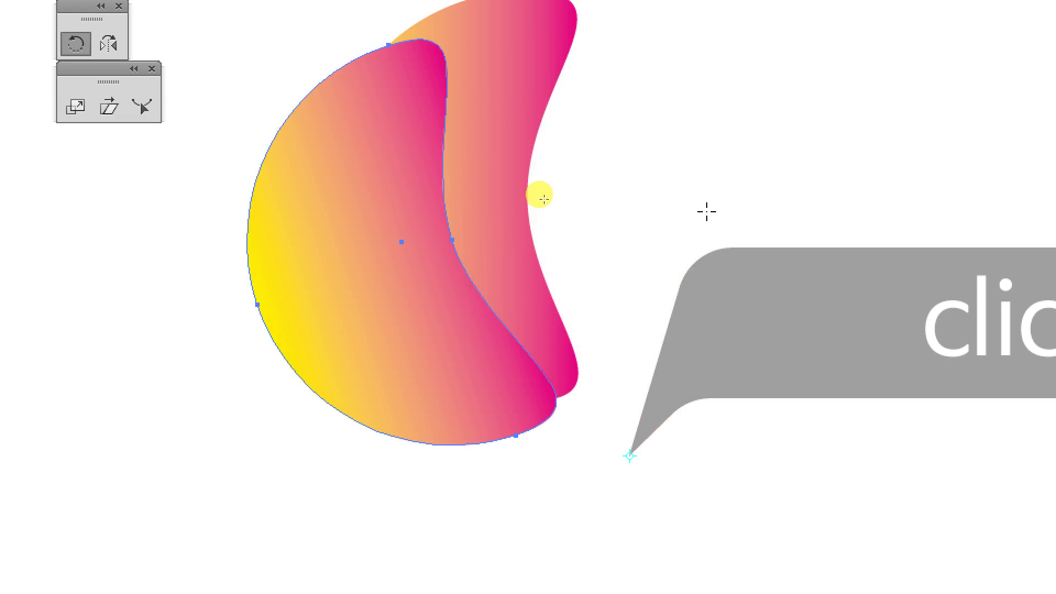
Switch to outline view and repeat the rotated copy around the callout's tip until the crescents form a full ring.
key("ctrl+y")
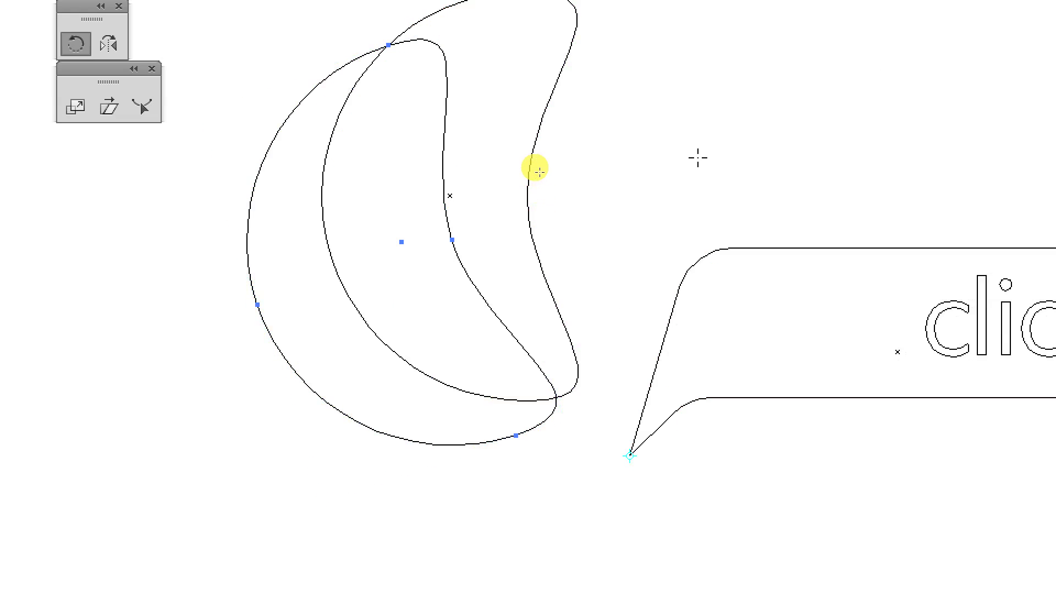
key("v")
key("ctrl+d")
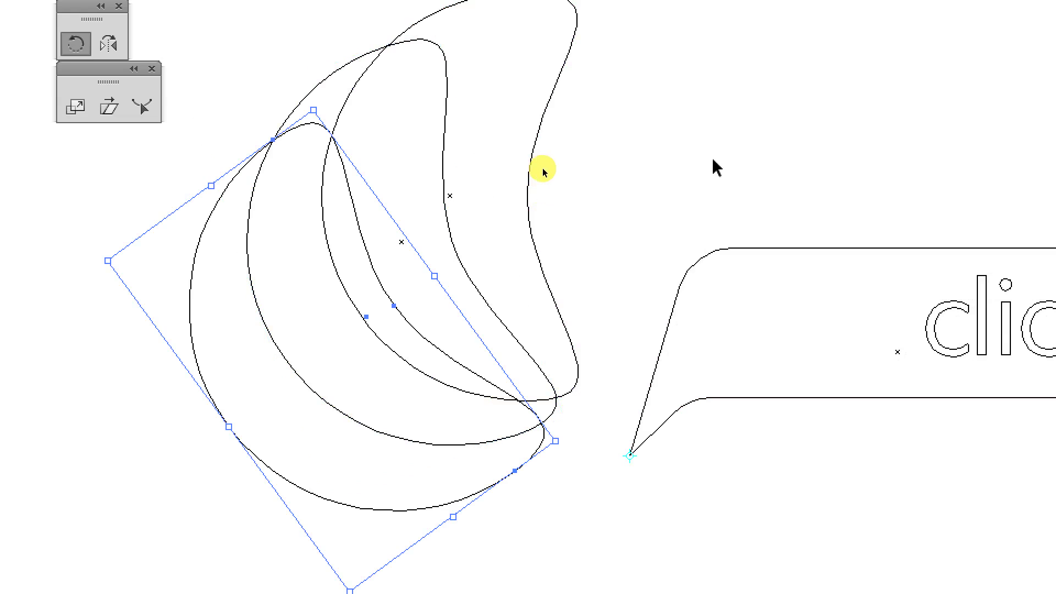
key("ctrl+d")
key("ctrl+d")
key("ctrl+d")
key("ctrl+d")
key("ctrl+d")
key("ctrl+d")
key("ctrl+d")
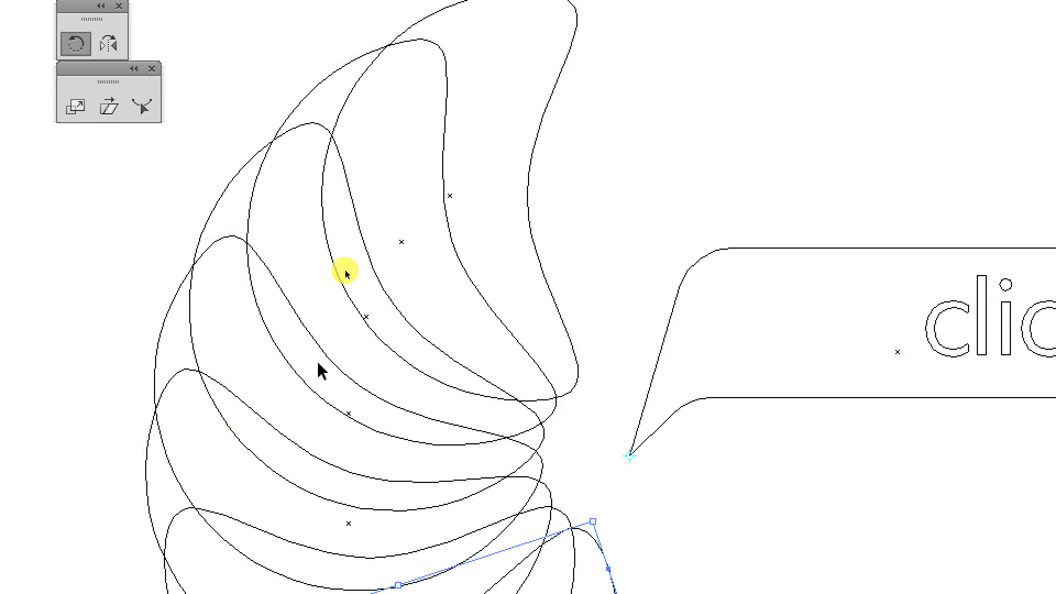
key("ctrl+d")
key("ctrl+d")
key("ctrl+d")
key("ctrl+d")
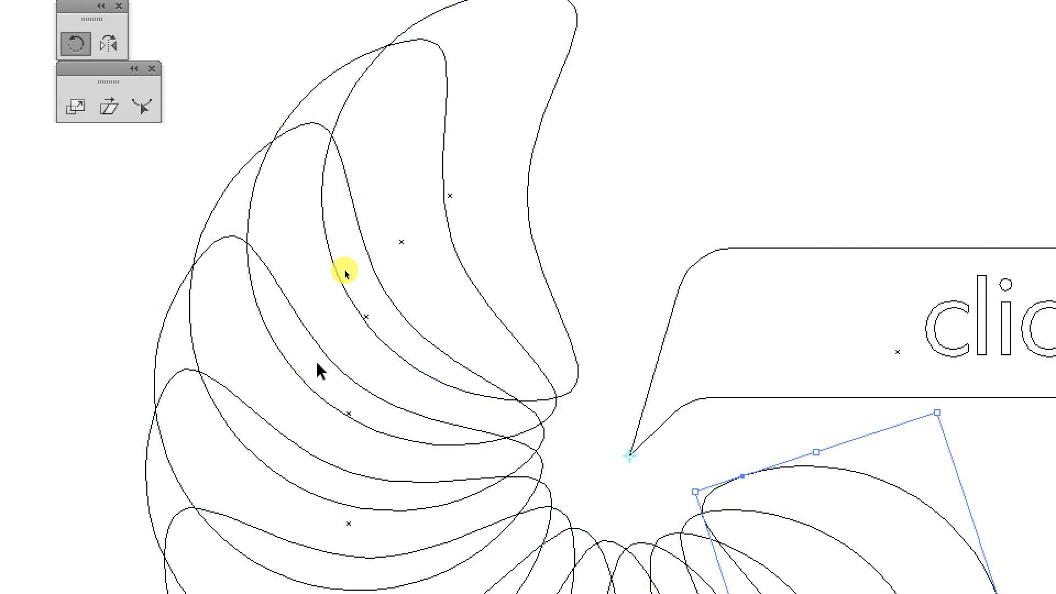
key("ctrl+d")
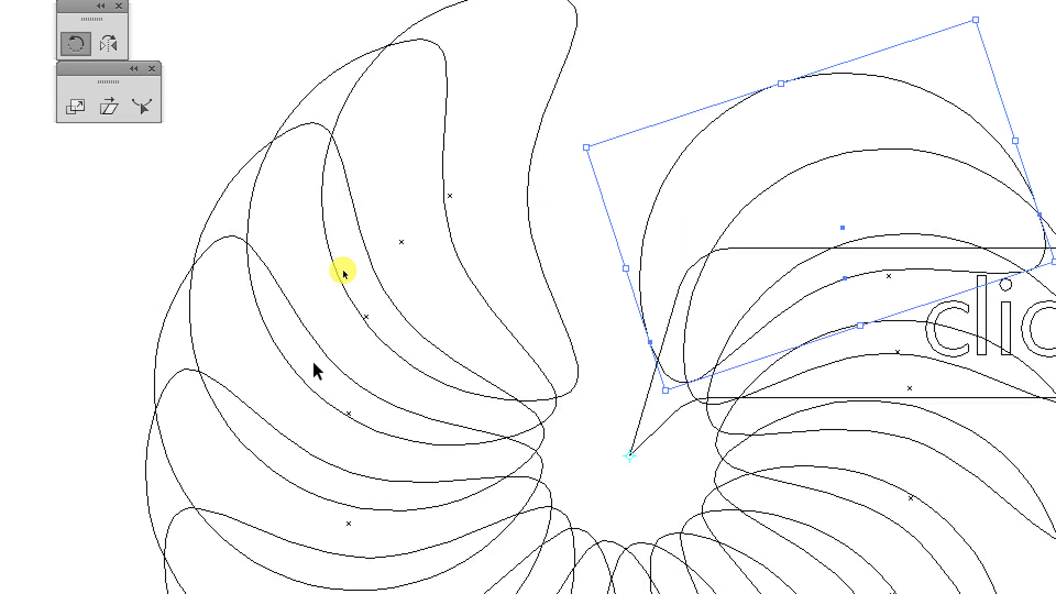
key("ctrl+d")
key("ctrl+d")
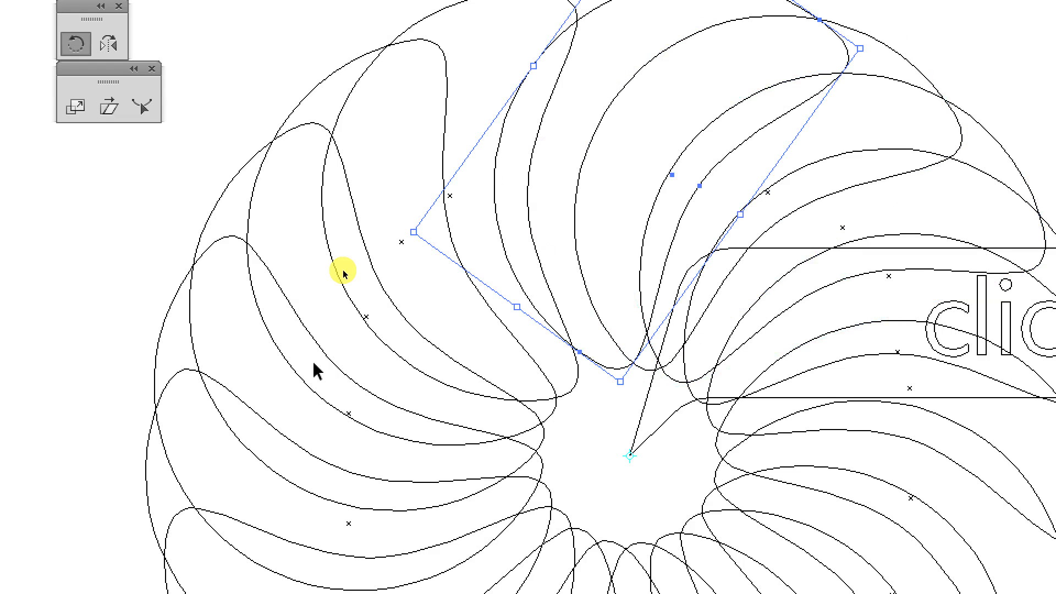
key("ctrl+d")
Select the original crescent to check where the ring closes, and return to preview view to show the whole ring.
key("space")
left_click_drag(653, 113, 594, 231)
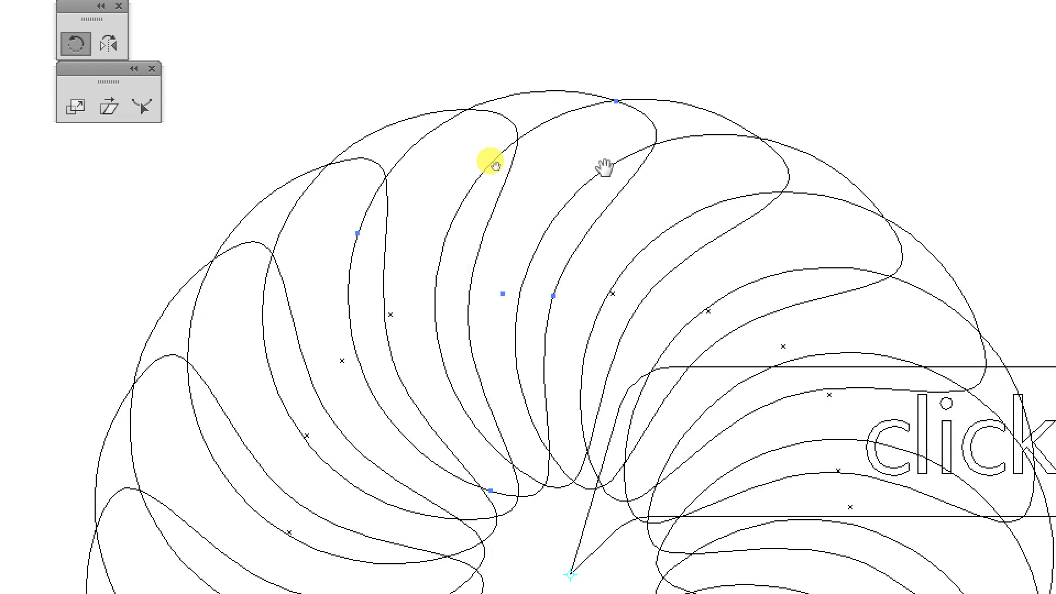
left_click(464, 130, "ctrl")
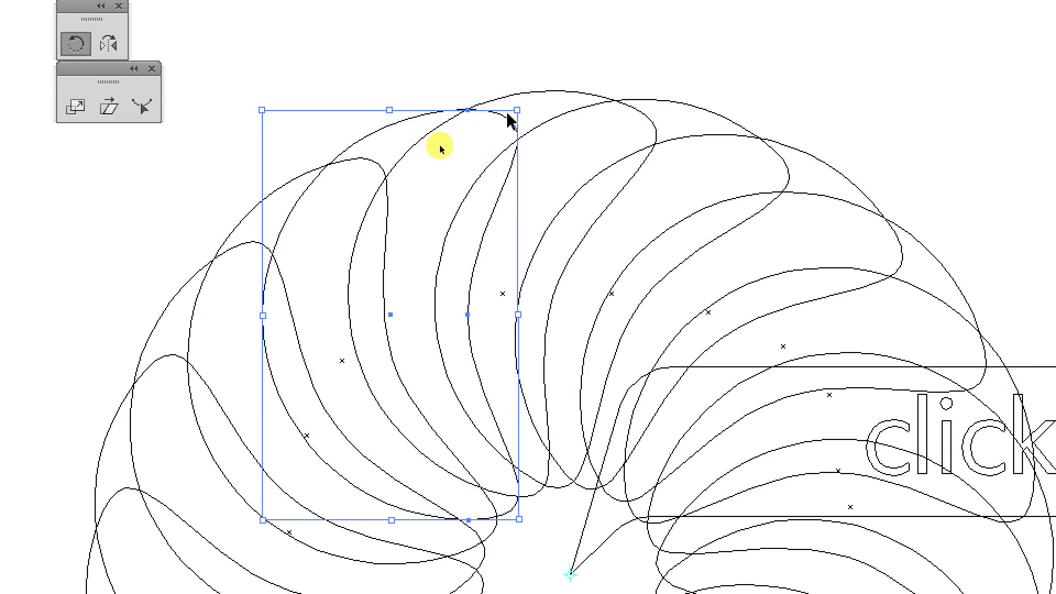
key("ctrl+d")
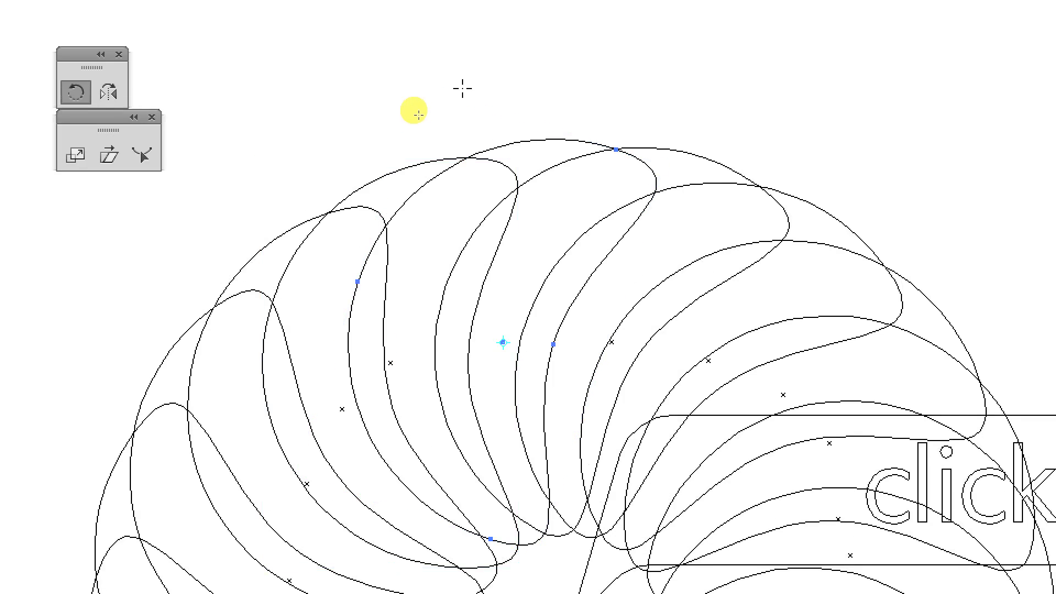
key("ctrl+y")
key("ctrl+minus")
left_click_drag(726, 410, 563, 188)
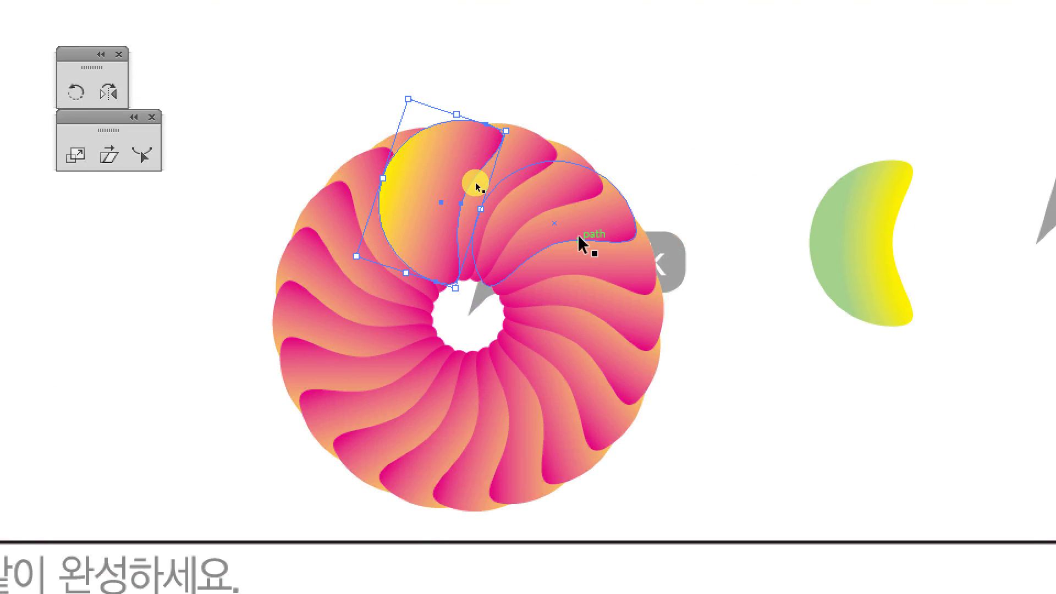
Select the green-yellow crescent beside the alt + click callout and close the floating Scale tools.
left_click_drag(924, 389, 333, 412)
left_click_drag(330, 186, 531, 236)
left_click_drag(371, 139, 796, 471)
left_click_drag(873, 497, 862, 259)
left_click(238, 238)
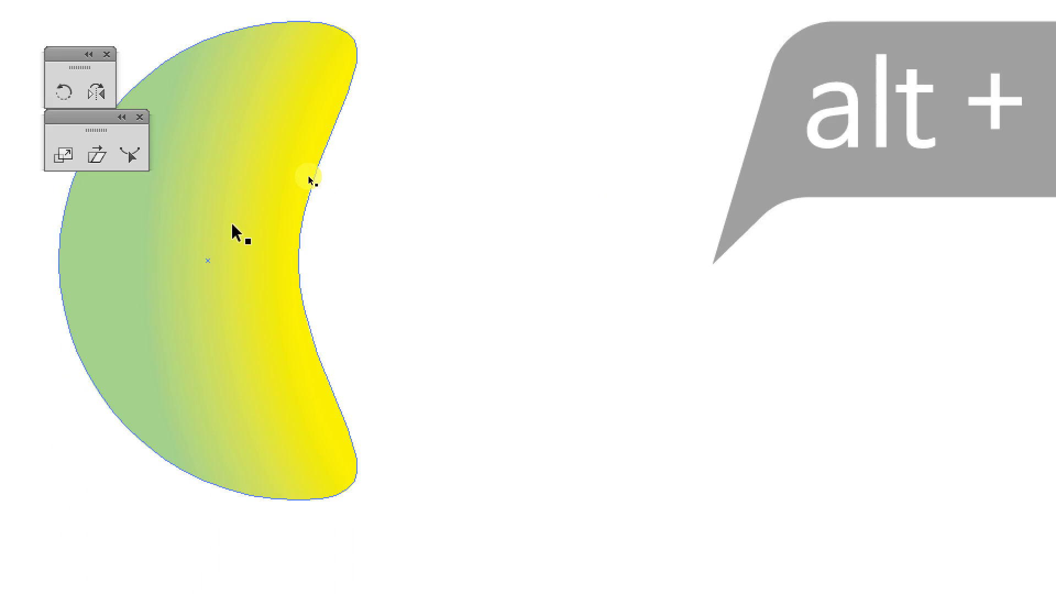
left_click(139, 116)
Create a copy of the green-yellow crescent rotated by 360/12 degrees around the tip of the alt + click callout.
left_click(83, 96)
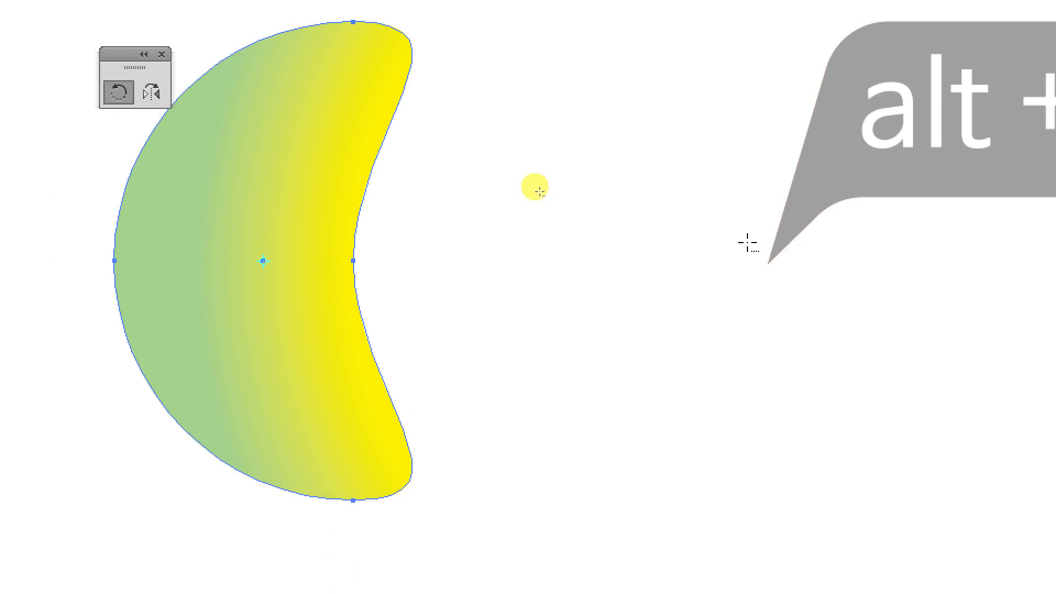
key("v")
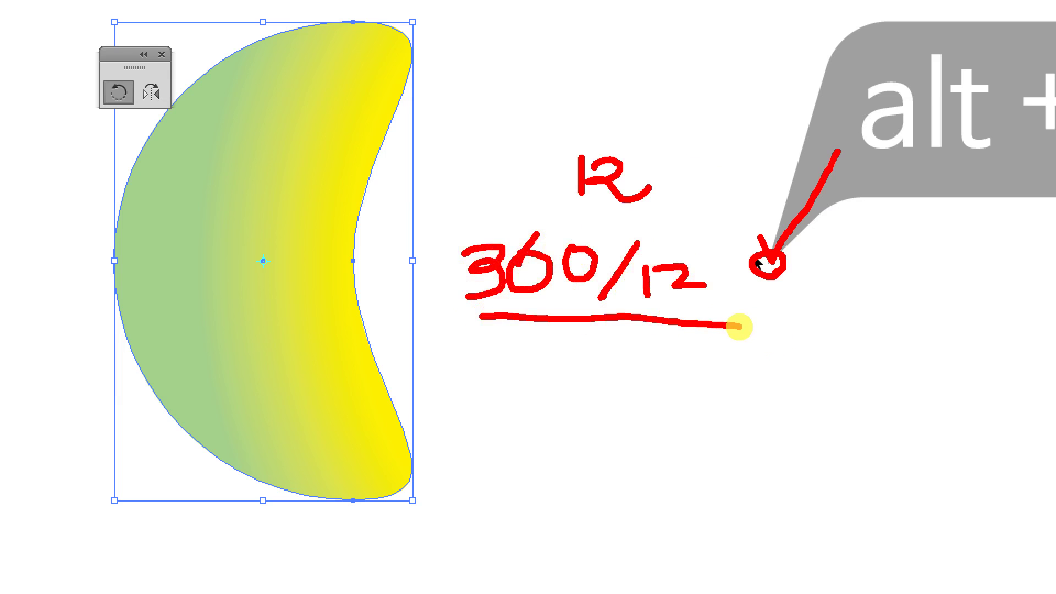
key("r")
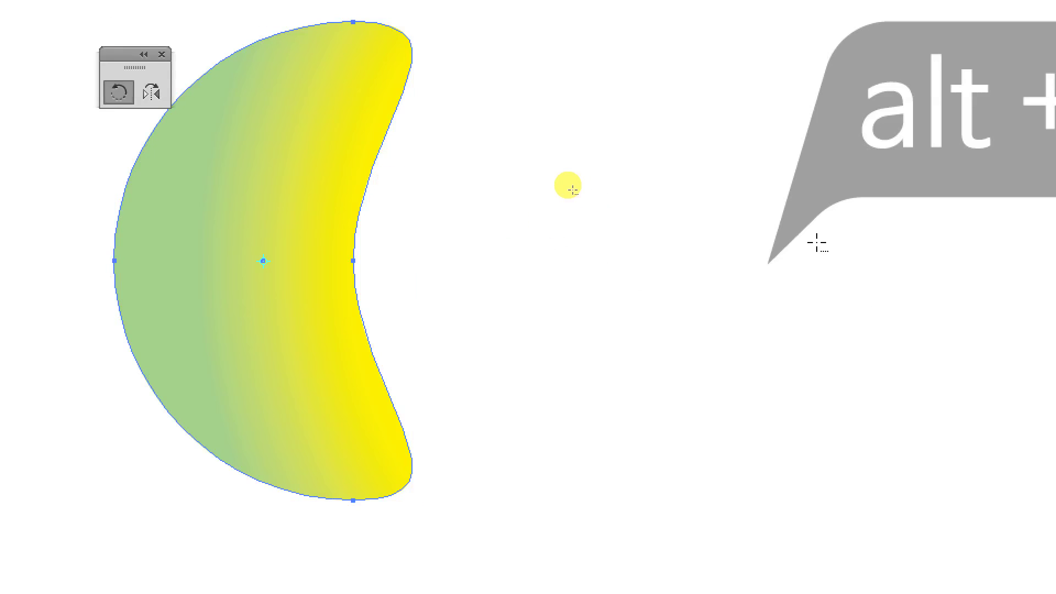
left_click(772, 262, "alt")
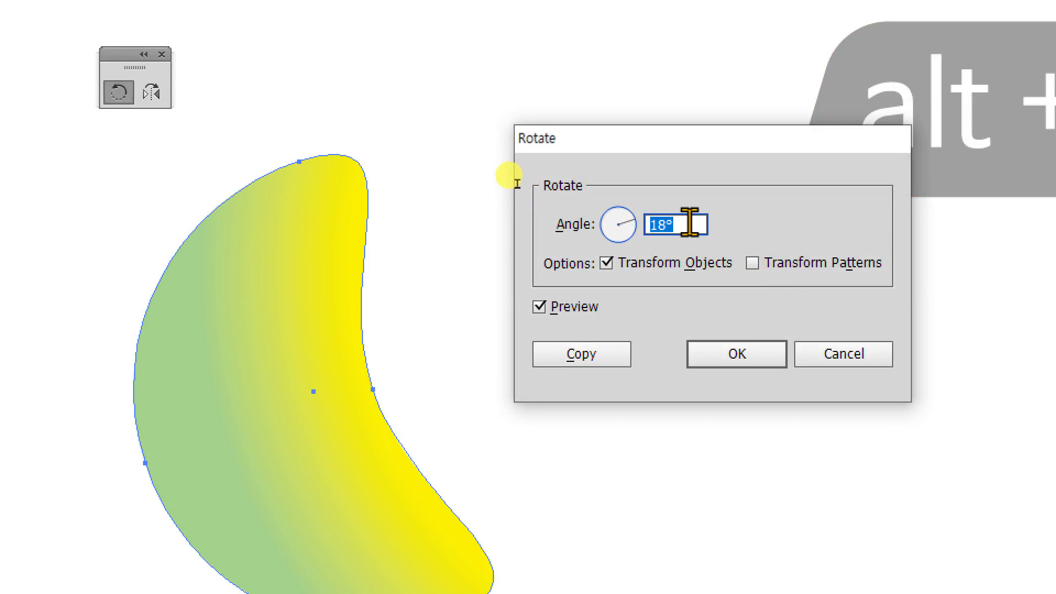
type("360/12")
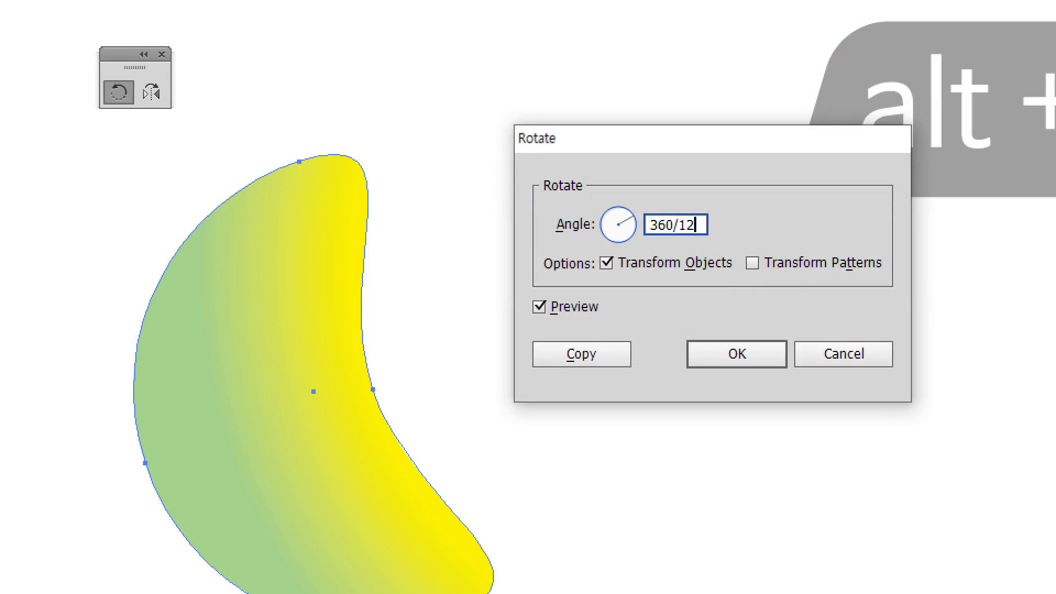
key("Tab")
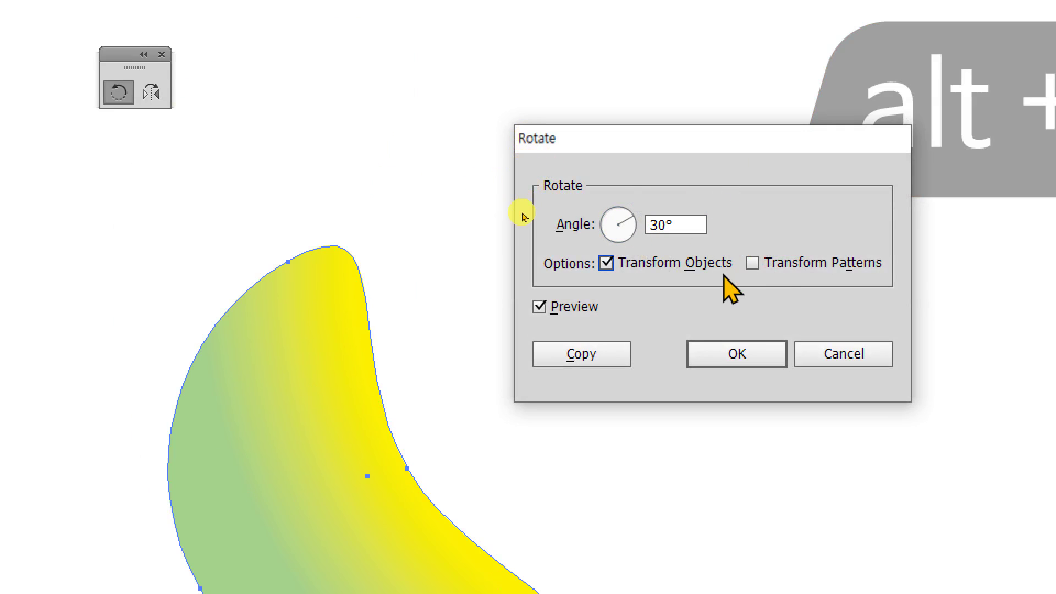
left_click(618, 355)
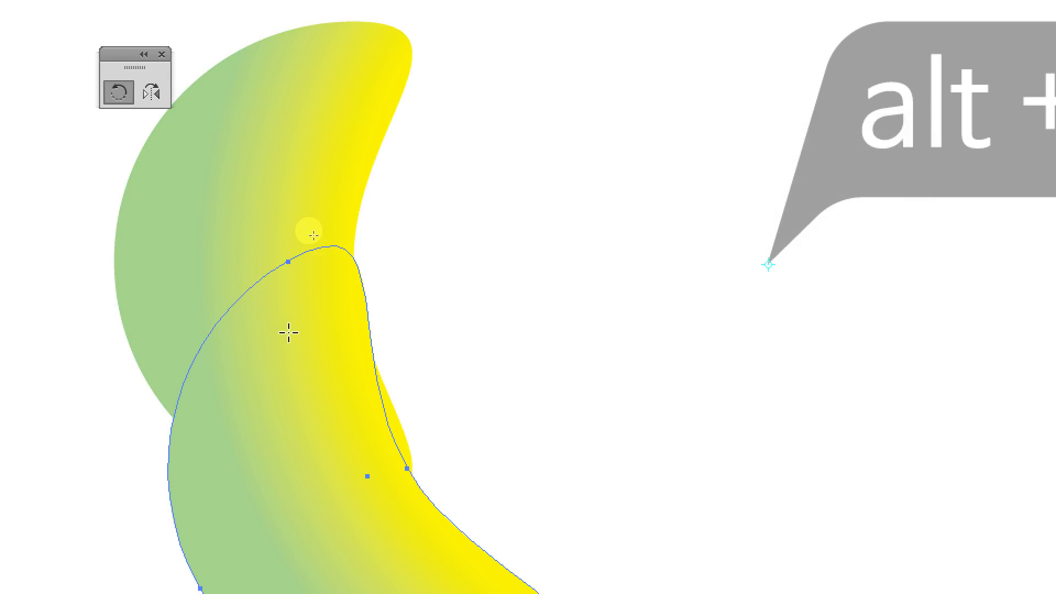
Repeat the rotated copy of the green-yellow crescent until the copies close into a ring, and deselect everything.
key("ctrl+d")
key("ctrl+d")
key("ctrl+d")
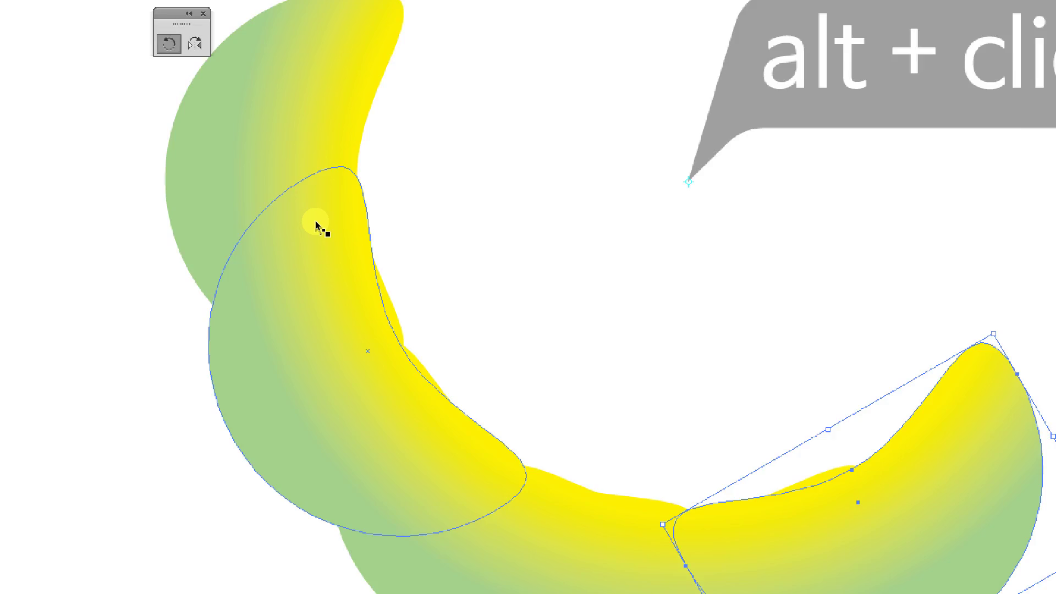
key("ctrl+d")
key("ctrl+d")
key("ctrl+d")
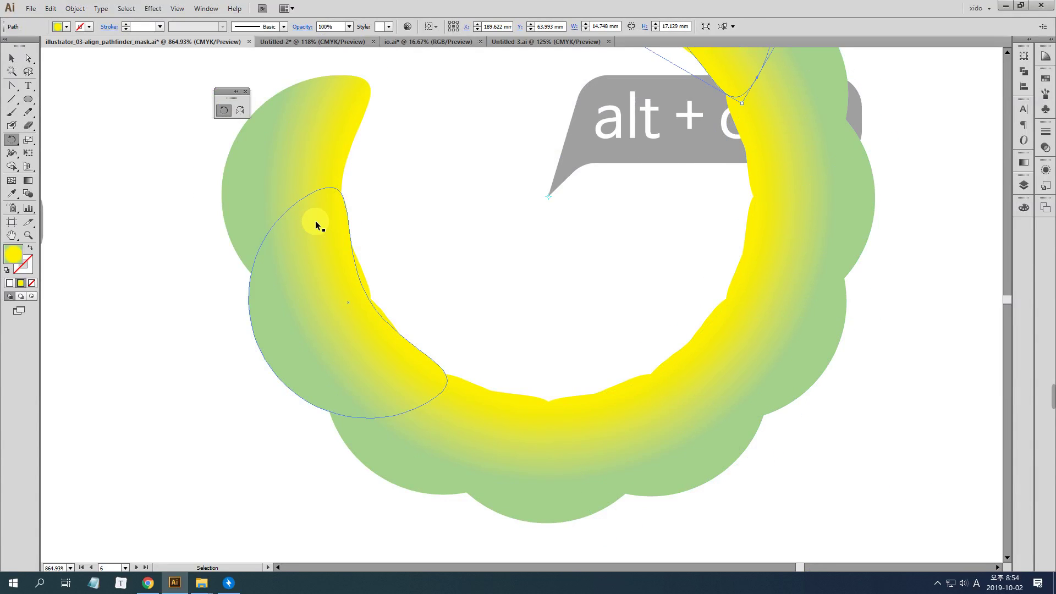
key("ctrl+d")
key("v")
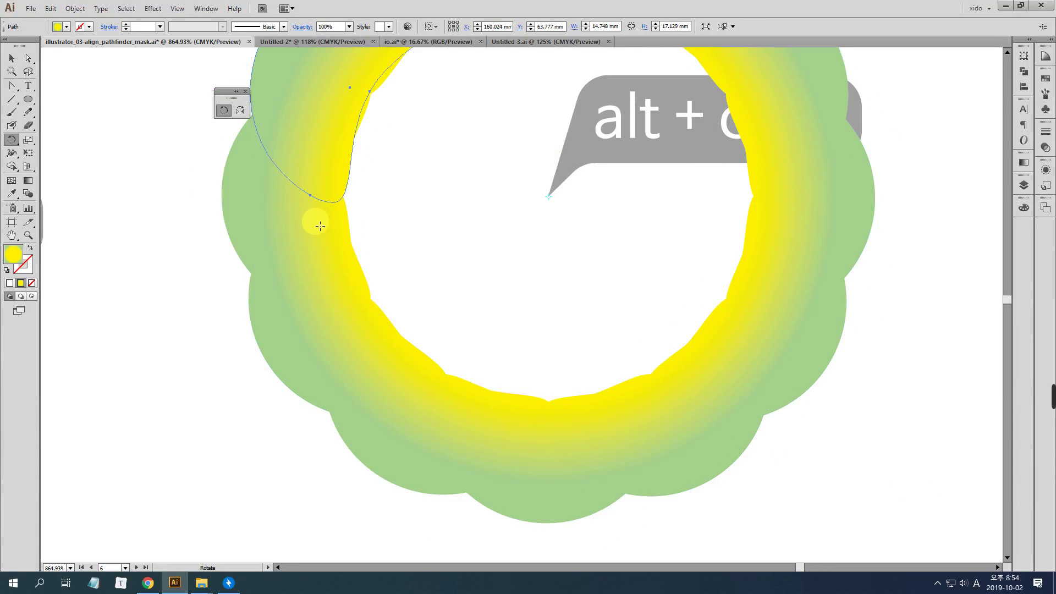
left_click(428, 226)
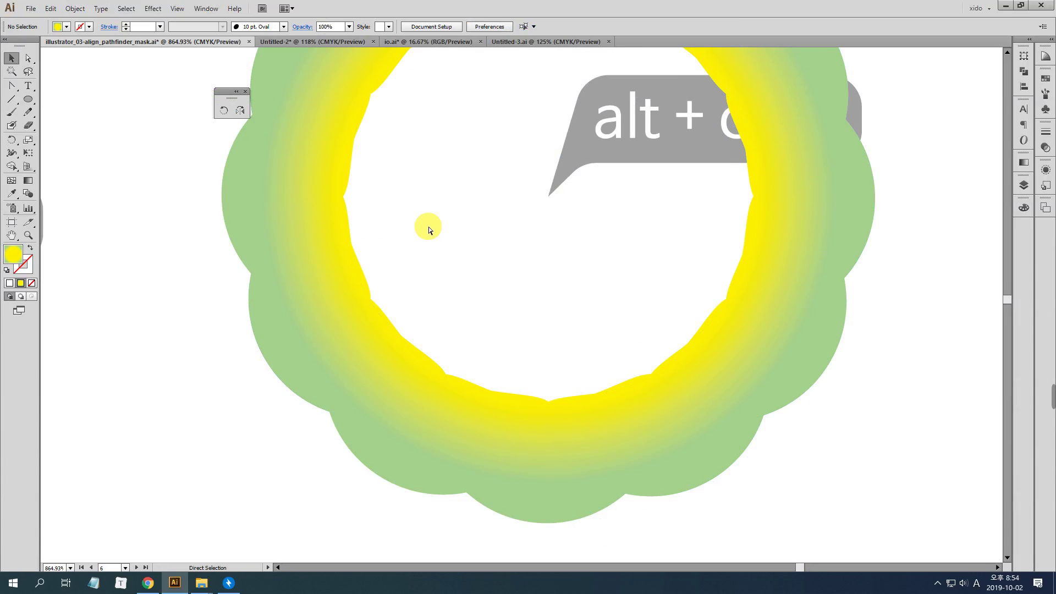
Activate the Rotate, Scale and Shear tools in turn, return to the Selection tool and close the floating Rotate tools.
key("ctrl+minus")
scroll(483, 246, "up", 3)
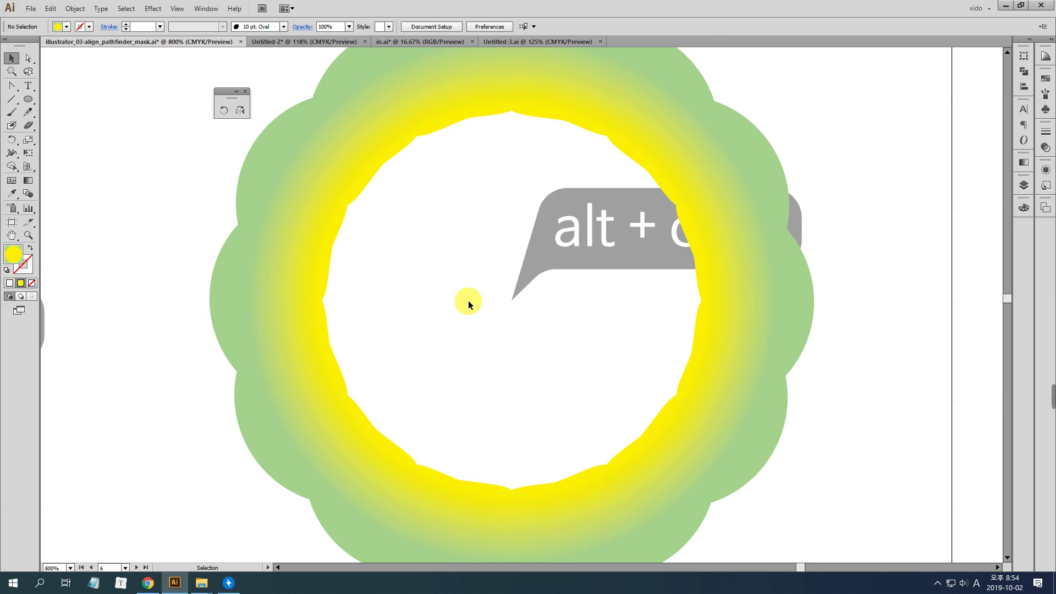
scroll(469, 302, "down", 3)
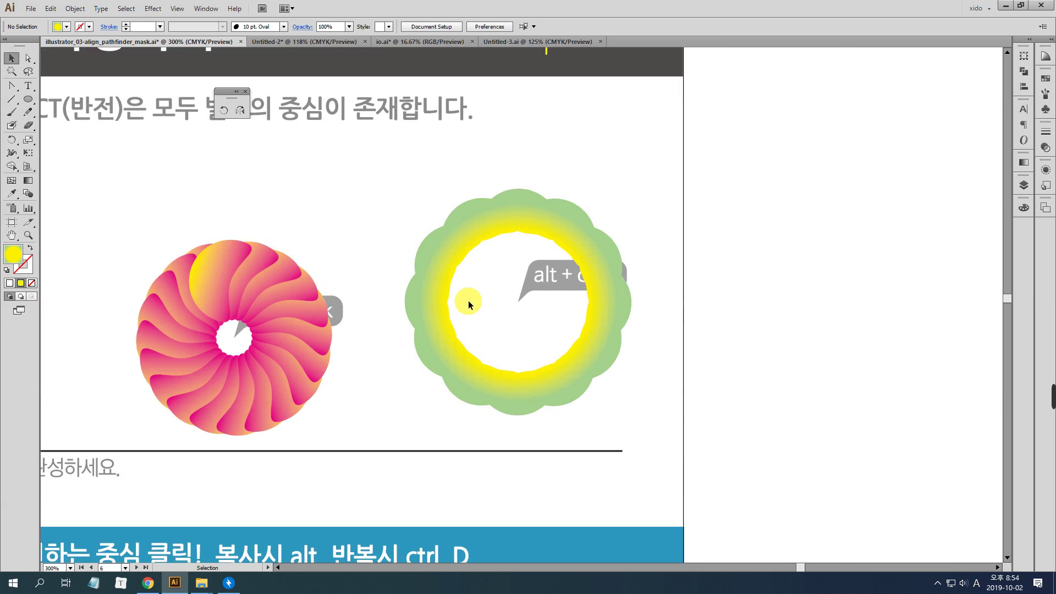
key("space")
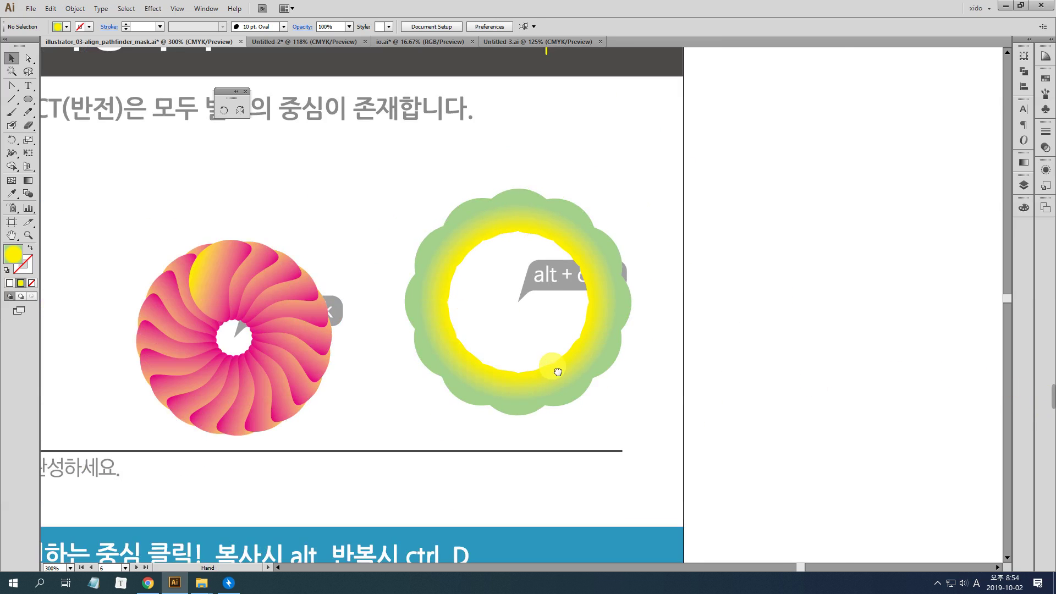
left_click_drag(557, 372, 694, 361)
left_click(222, 112)
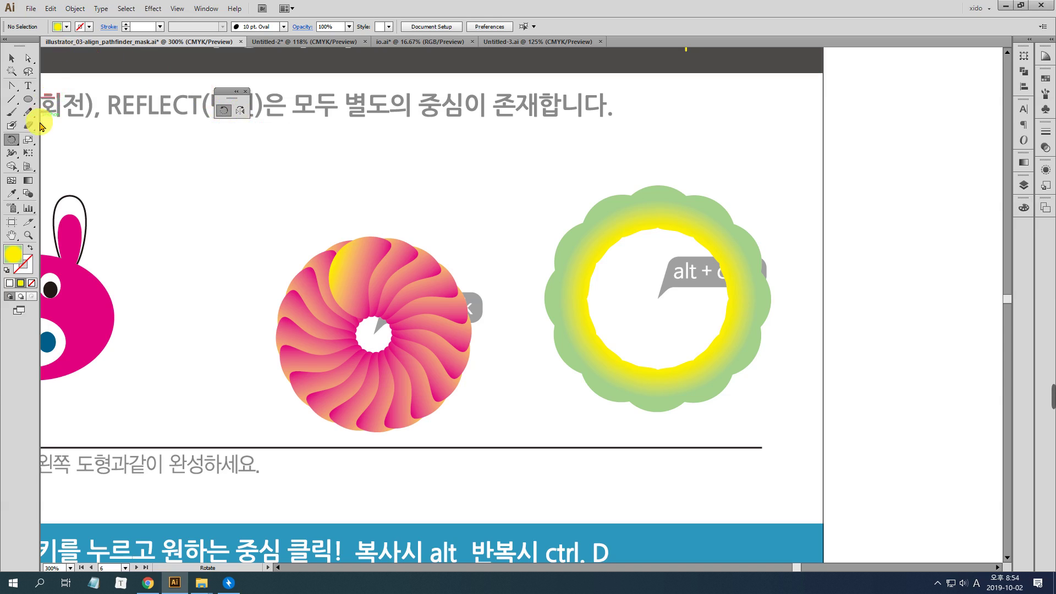
left_click(26, 141)
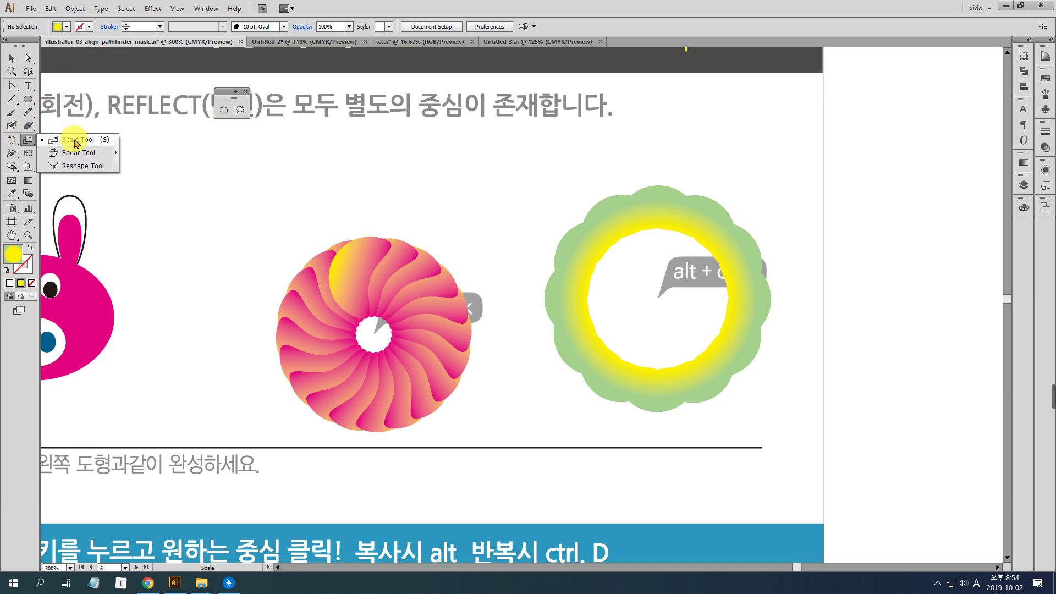
left_click(76, 140)
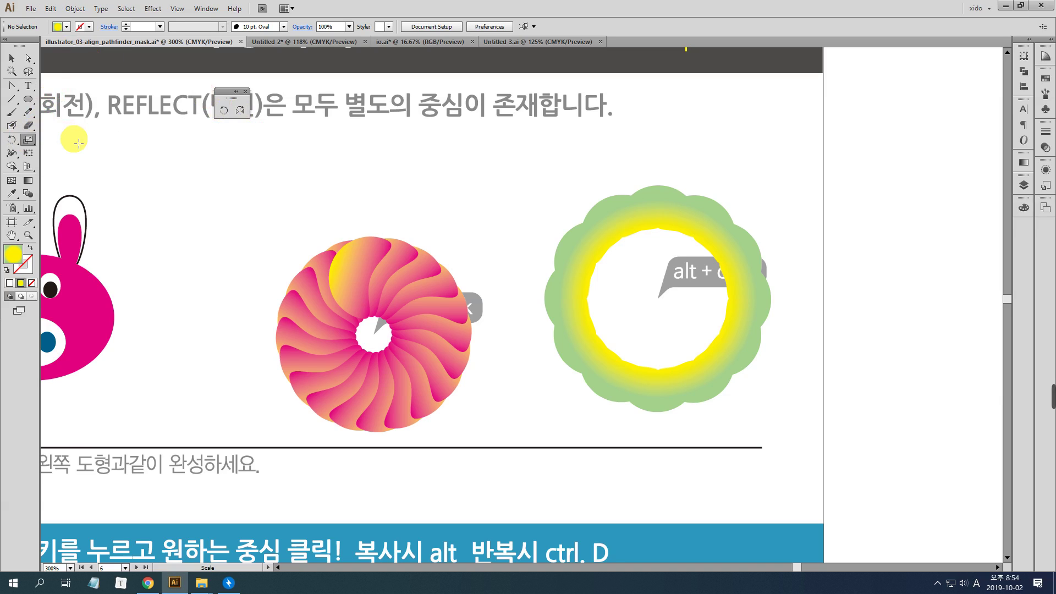
left_click(28, 140)
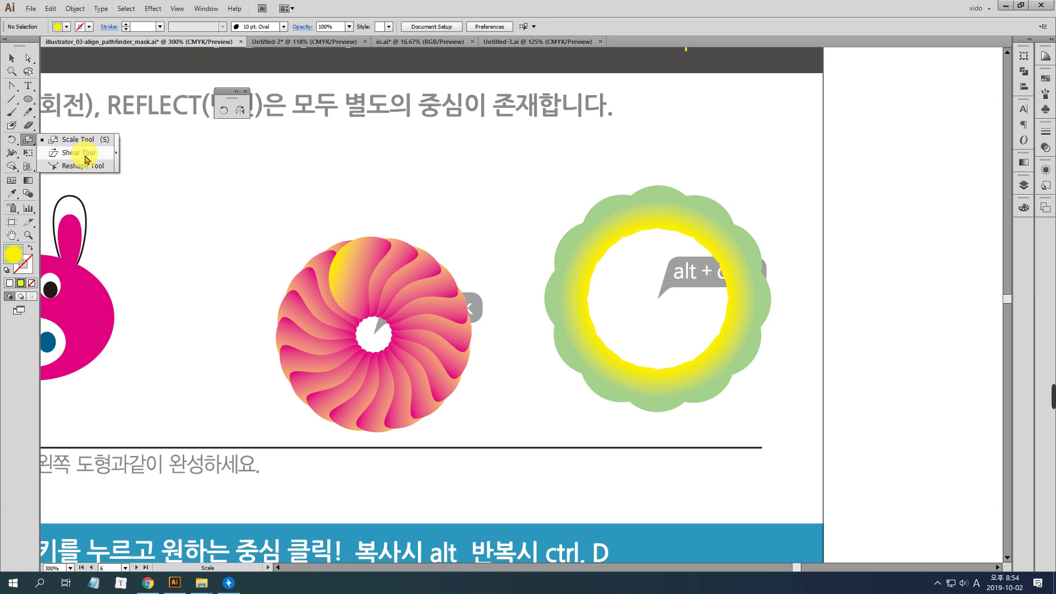
left_click(82, 153)
left_click(12, 60)
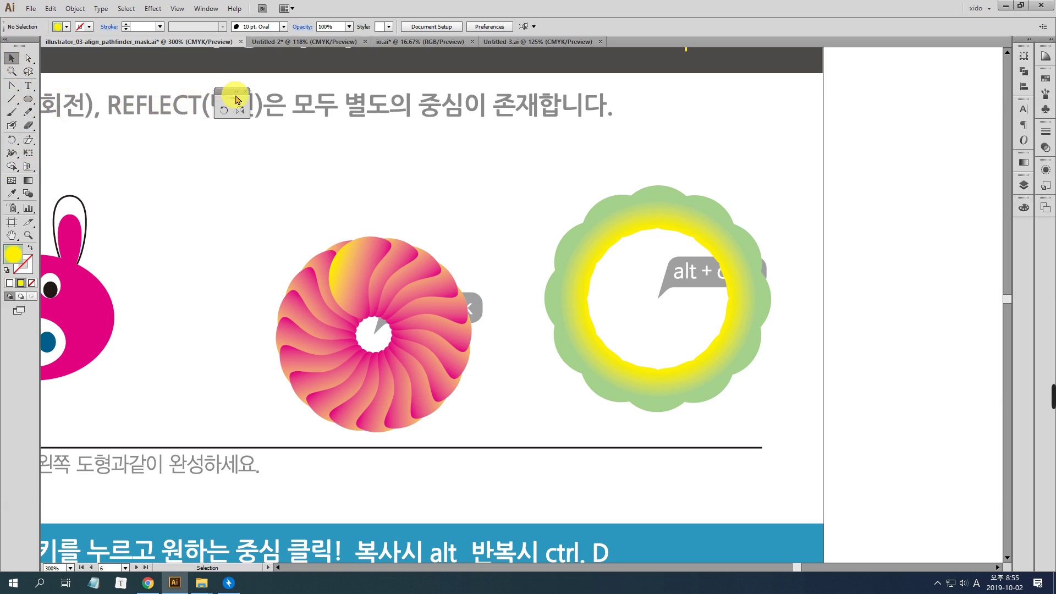
left_click(247, 92)
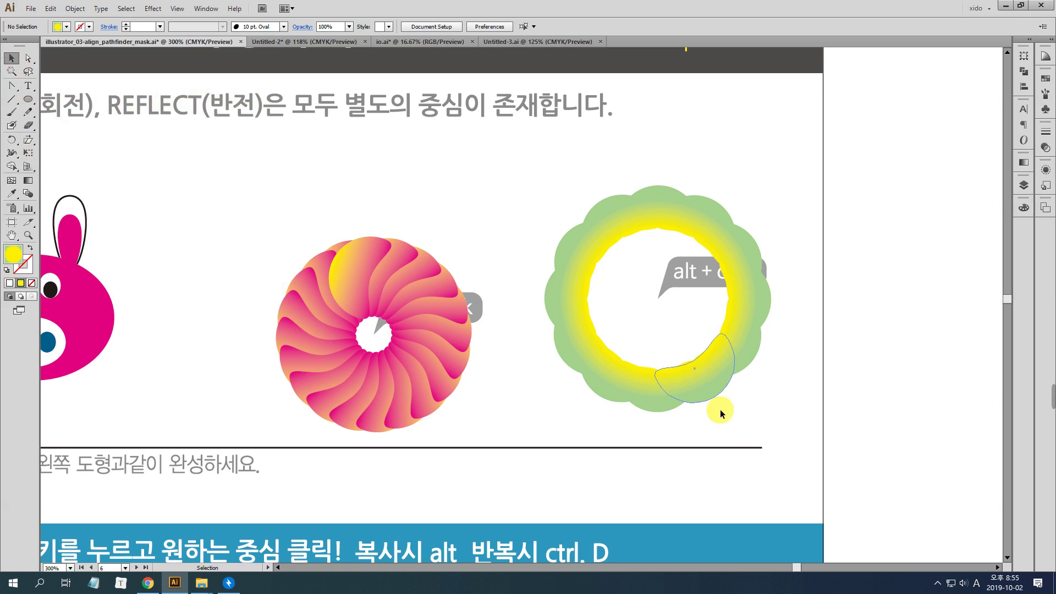
Bring the next exercise with the gradient petal and the blue circle into view.
left_click_drag(673, 378, 671, 309)
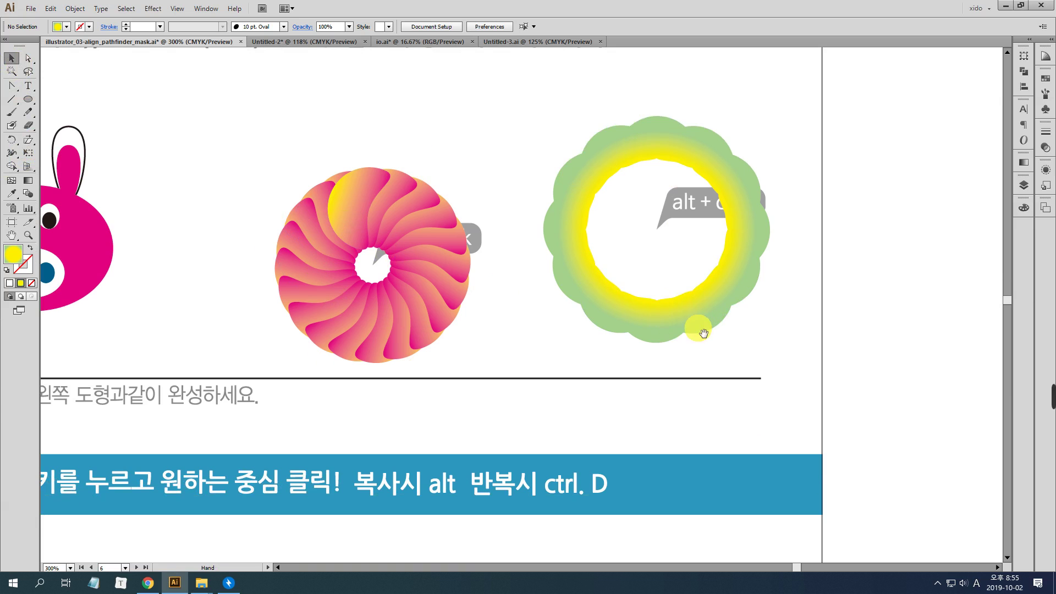
left_click_drag(556, 420, 690, 207)
left_click_drag(734, 478, 780, 337)
mouse_move(797, 394)
left_mouse_down()
mouse_move(780, 304)
mouse_move(731, 221)
left_mouse_up()
mouse_move(1026, 388)
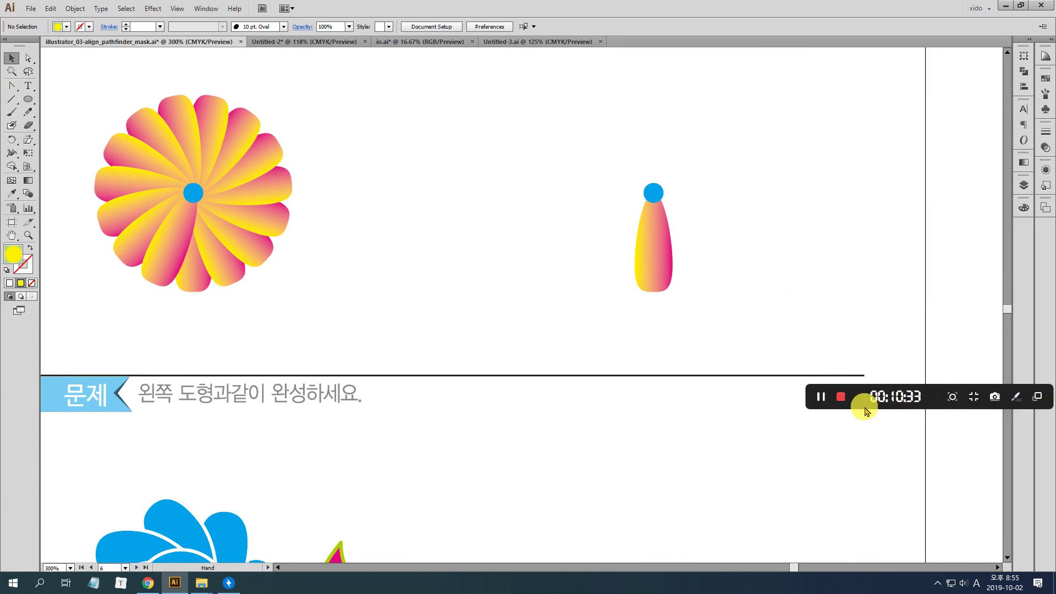